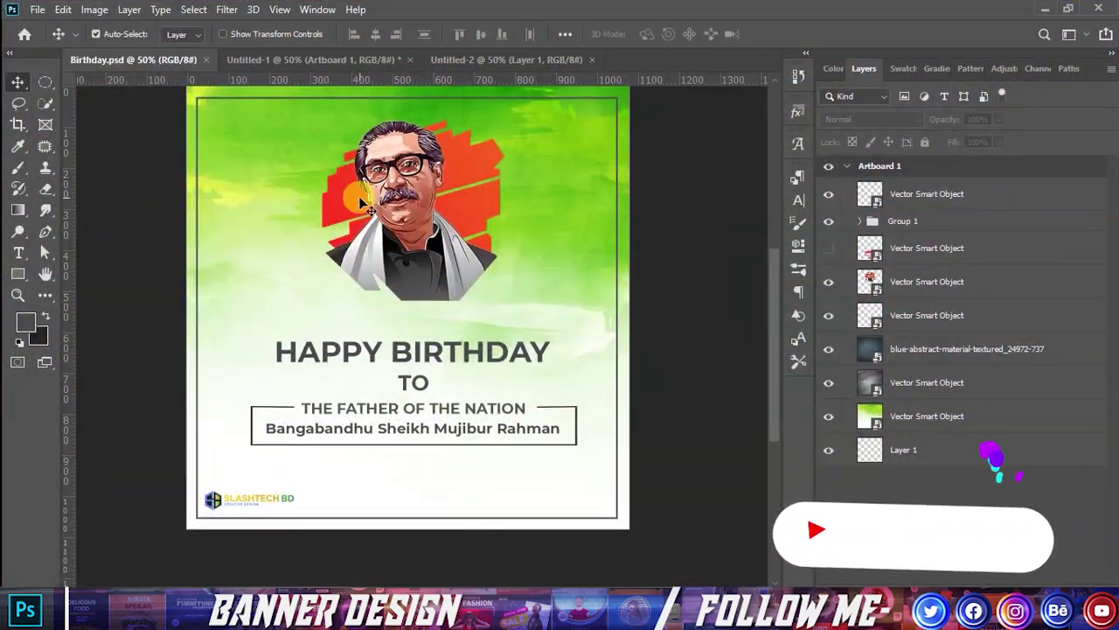
Switch to the Untitled-2 artboard and review the 1080 x 1080, 300 ppi preset without creating a document
scroll(359, 202, up, 1)
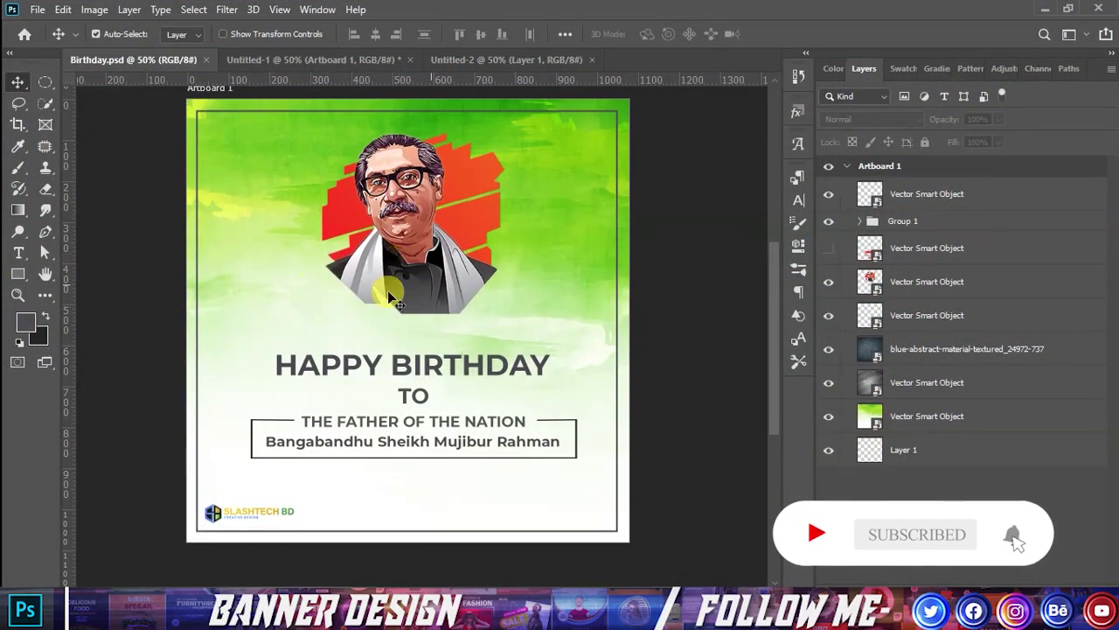
click(506, 60)
click(37, 9)
click(49, 30)
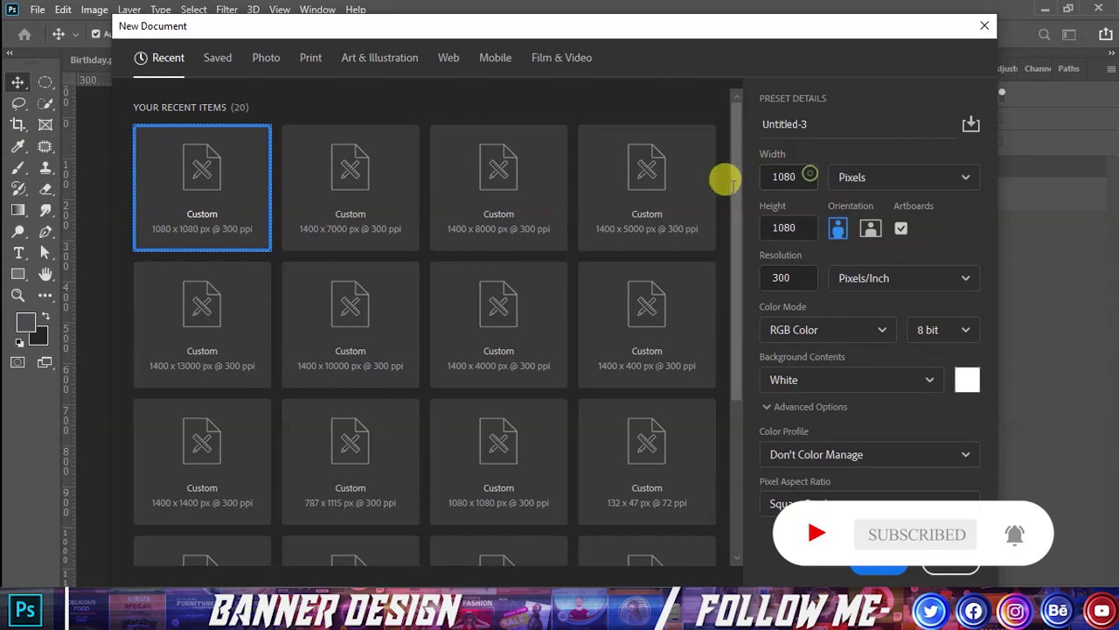
click(781, 176)
click(782, 226)
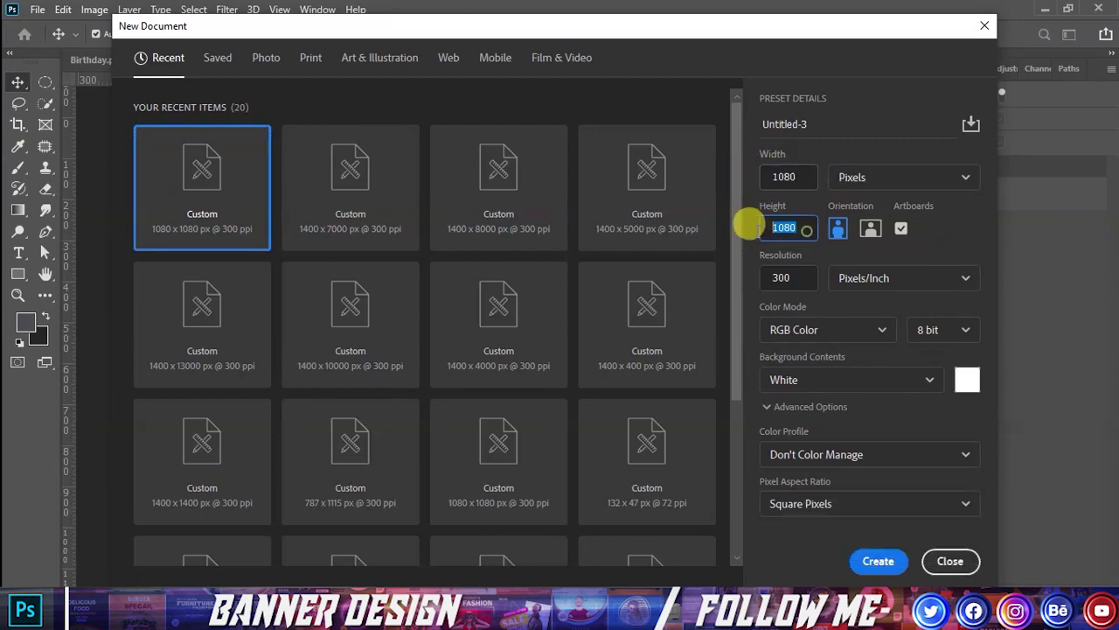
click(793, 276)
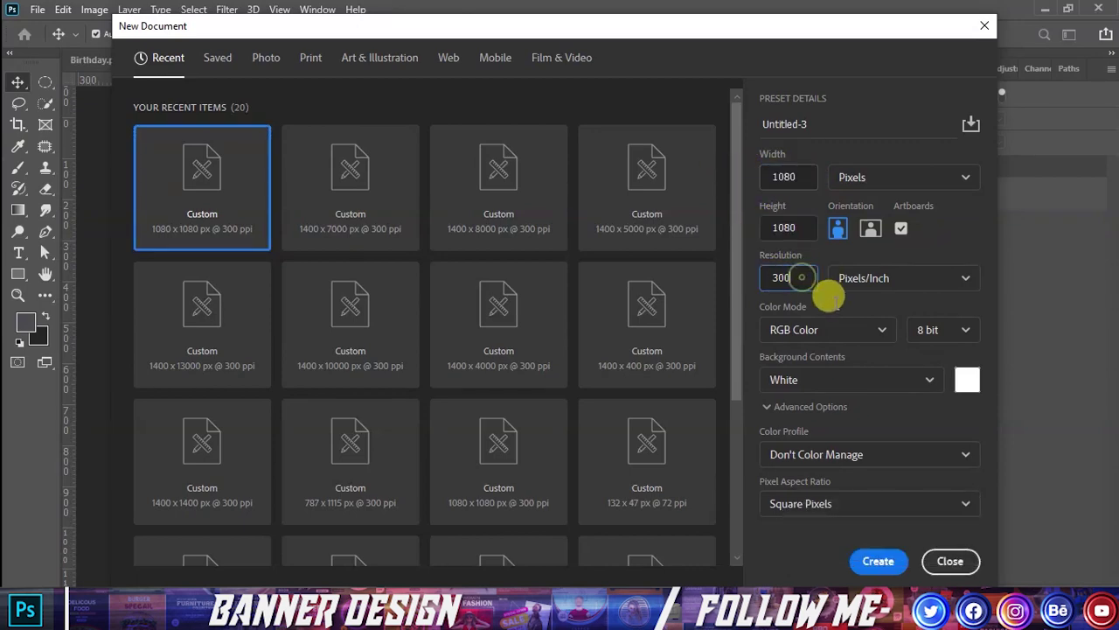
click(945, 562)
scroll(396, 202, down, 1)
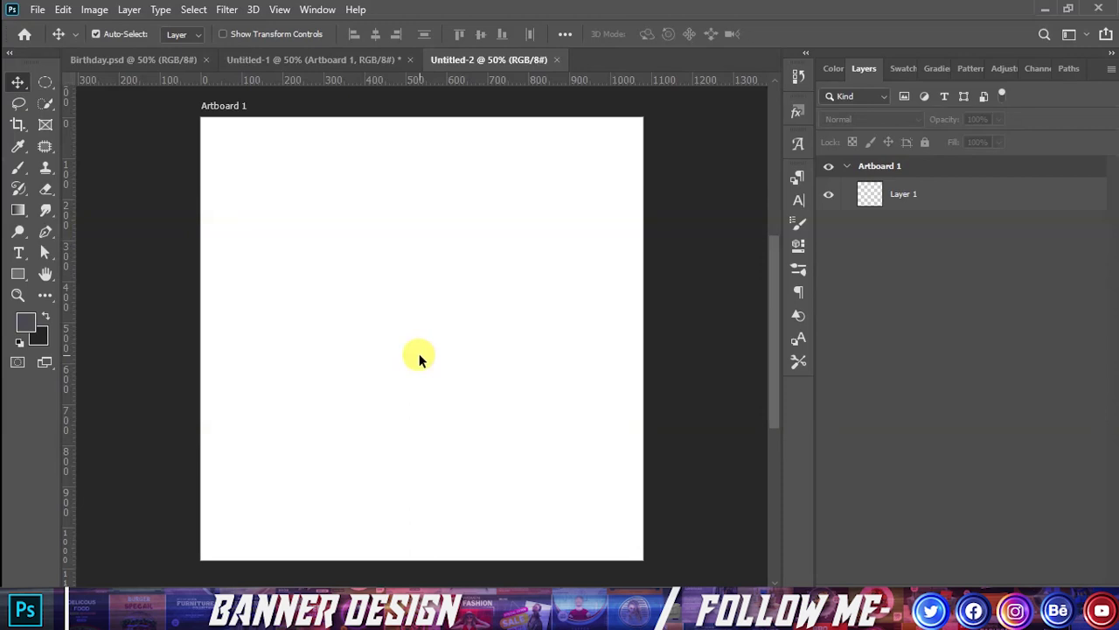
Paste the green watercolour texture and enlarge it a bit past the artboard edges
key(ctrl+v)
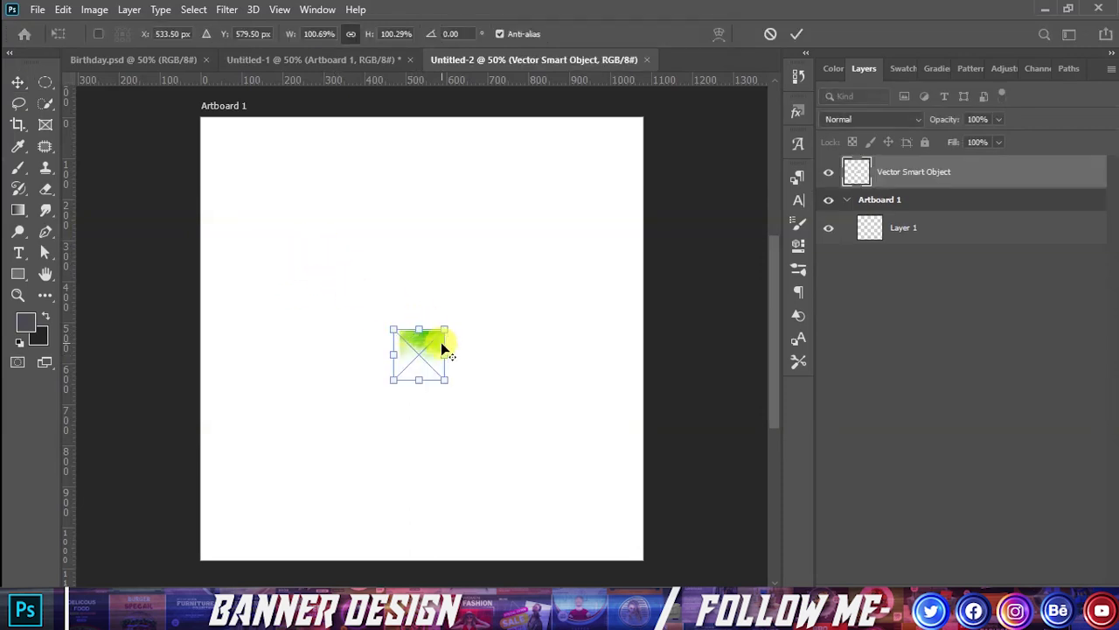
mouse_move(456, 354)
mouse_down()
mouse_move(607, 357)
mouse_move(652, 343)
mouse_up()
key(ctrl+0)
drag(522, 351, 501, 375)
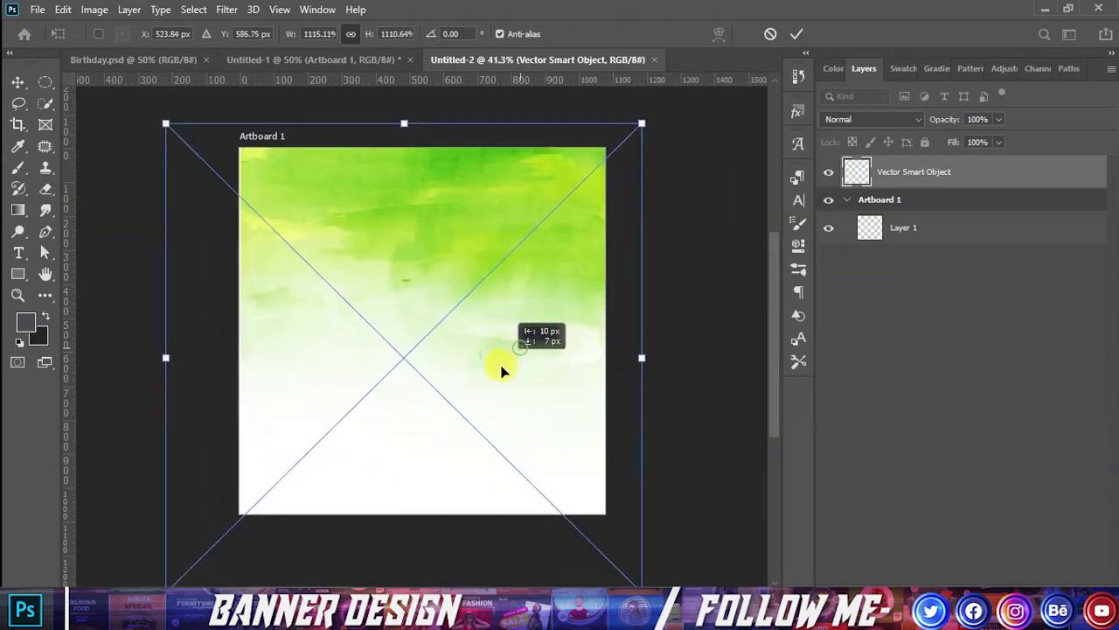
mouse_move(637, 360)
mouse_down()
mouse_move(660, 359)
mouse_move(550, 350)
mouse_up()
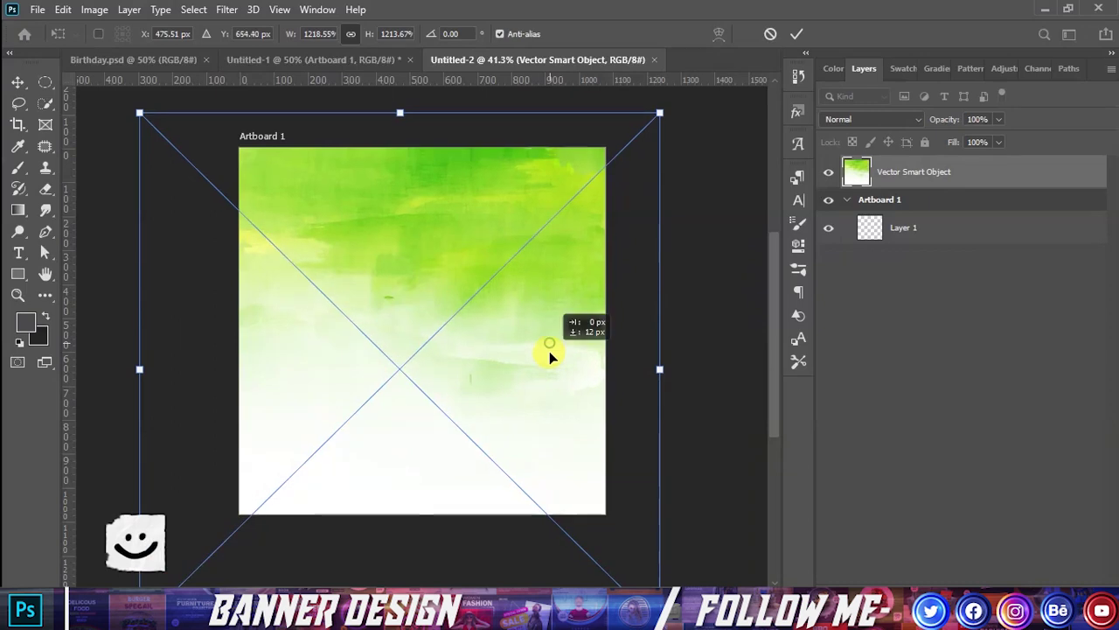
click(797, 33)
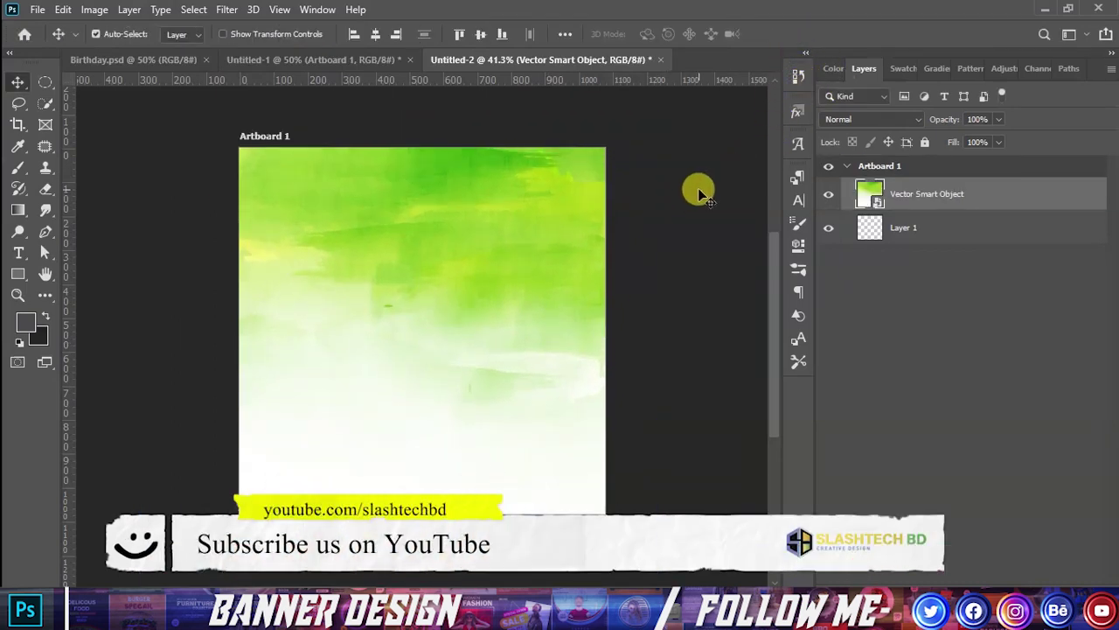
Narrow the watercolour texture slightly from both sides and commit it
key(ctrl+t)
drag(660, 377, 638, 370)
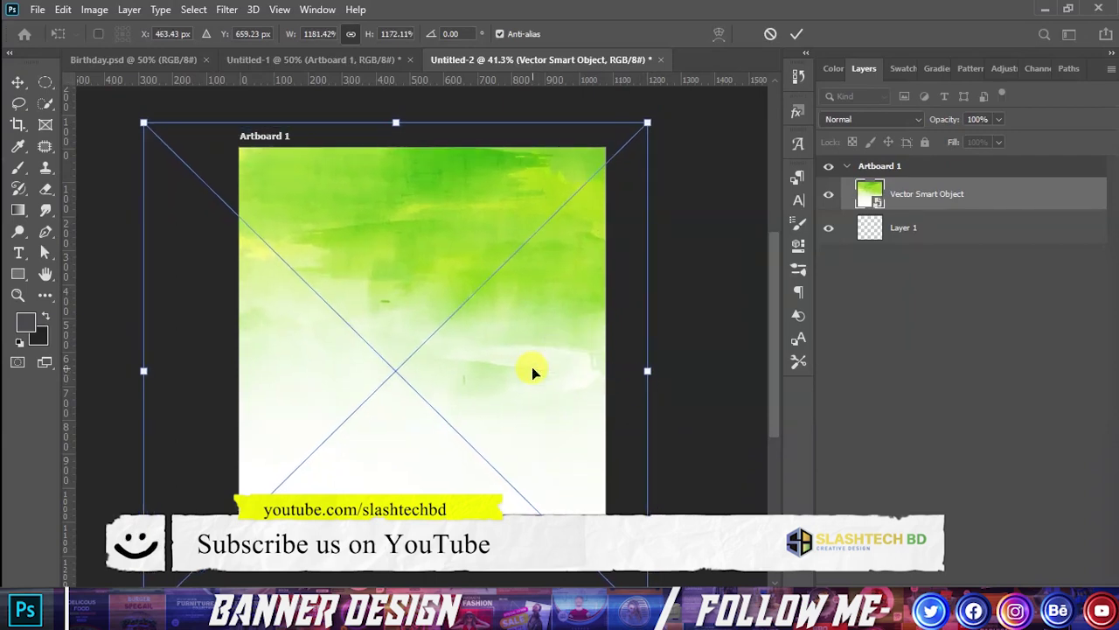
click(790, 33)
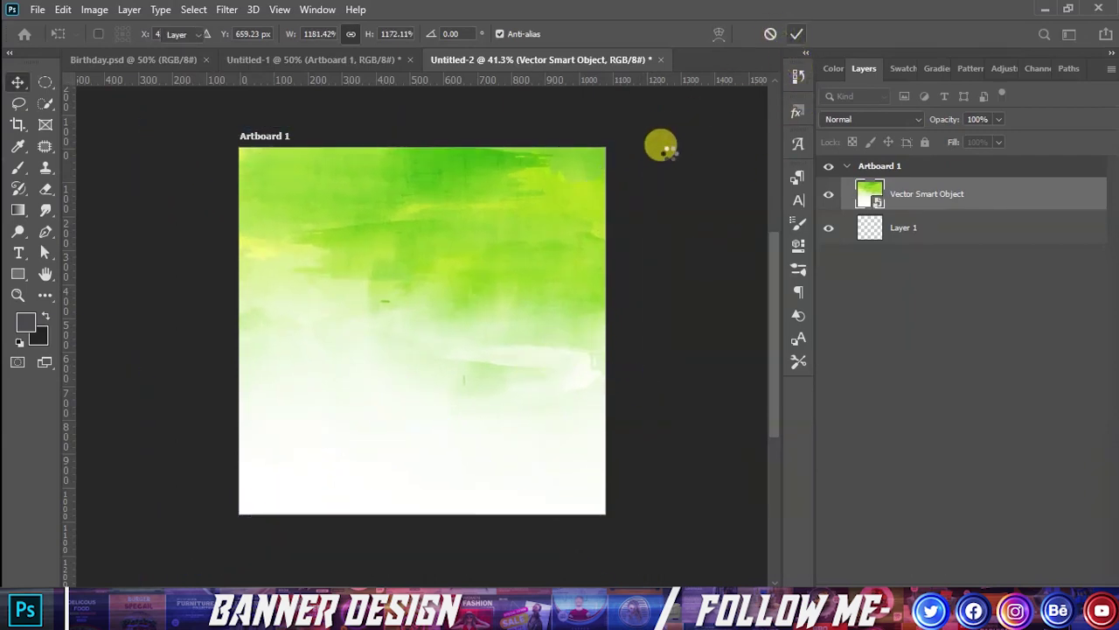
click(667, 152)
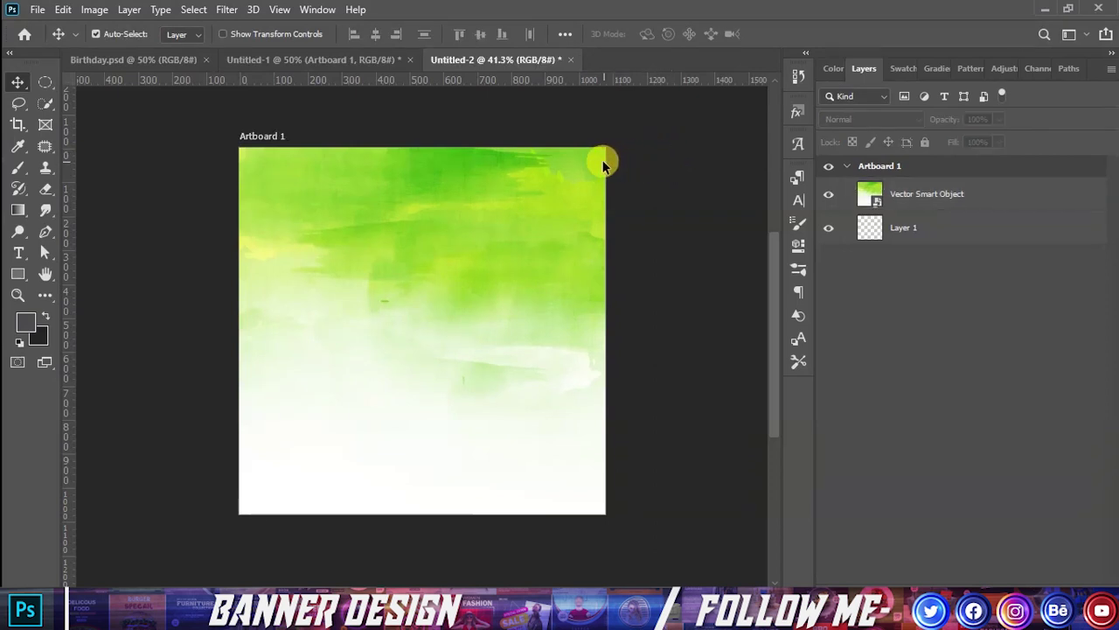
click(17, 274)
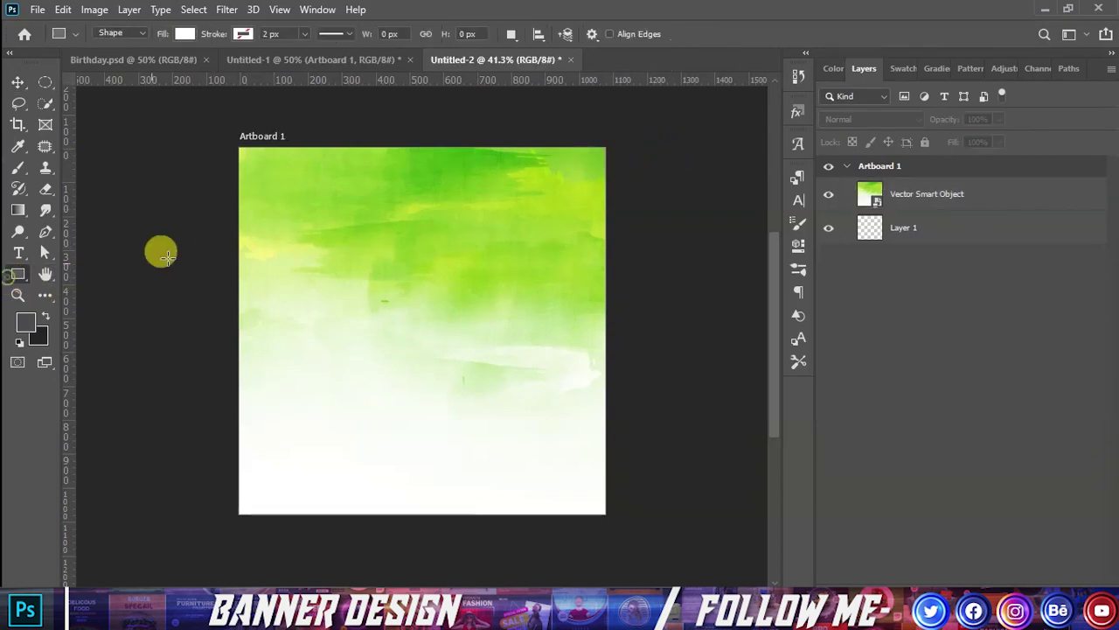
Draw a rectangle covering the whole artboard with its fill removed
drag(236, 144, 610, 518)
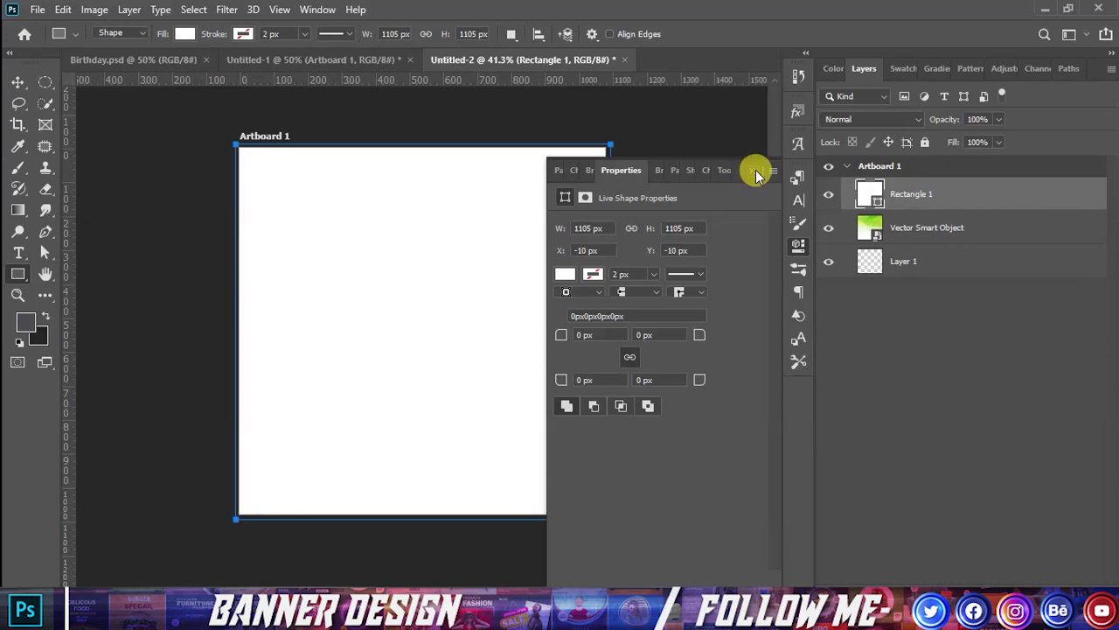
click(565, 274)
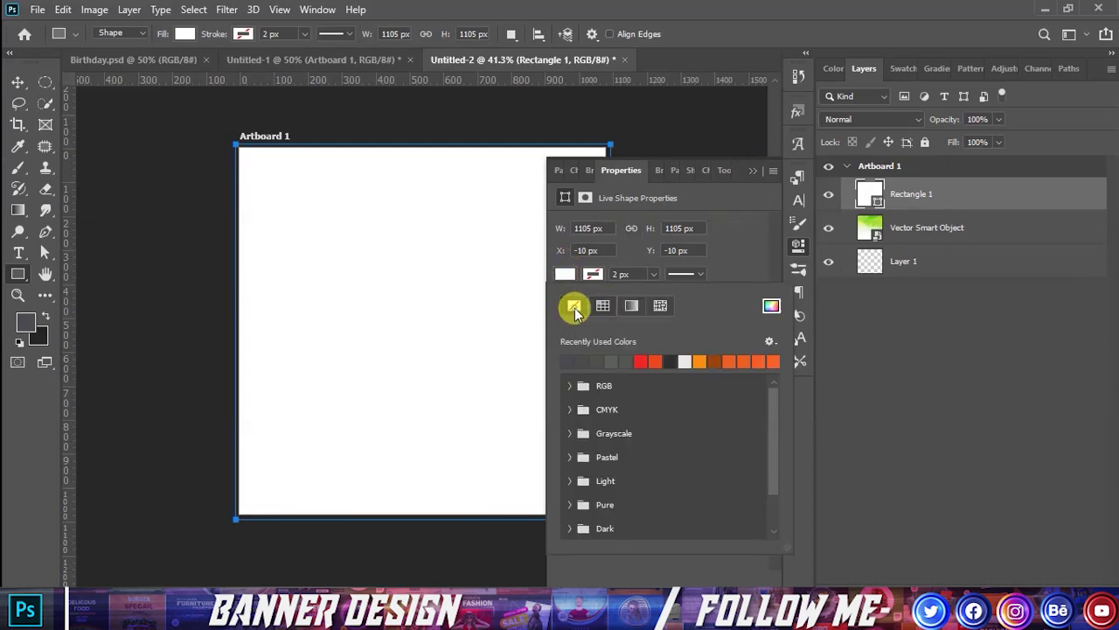
click(574, 307)
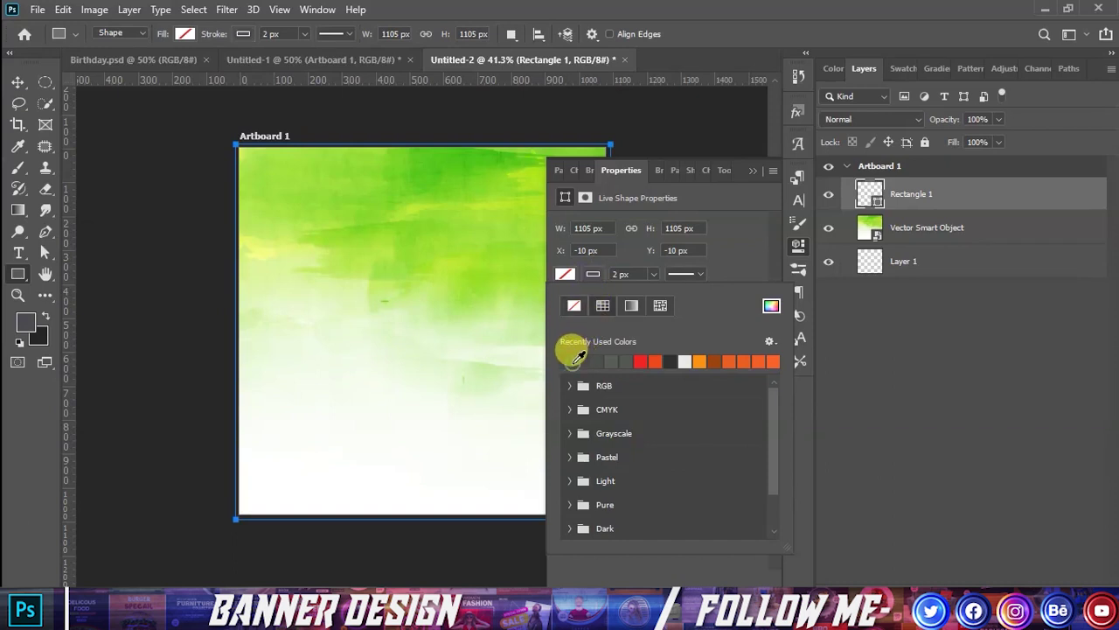
click(752, 170)
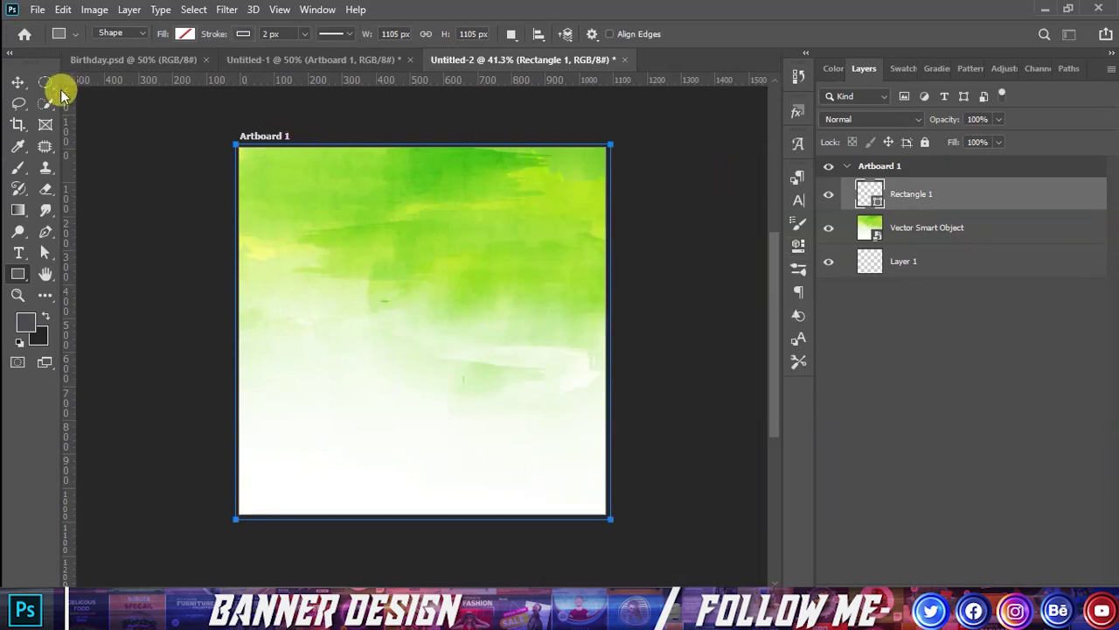
Shrink the rectangle evenly so it sits just inside the artboard edges
click(17, 81)
key(ctrl+t)
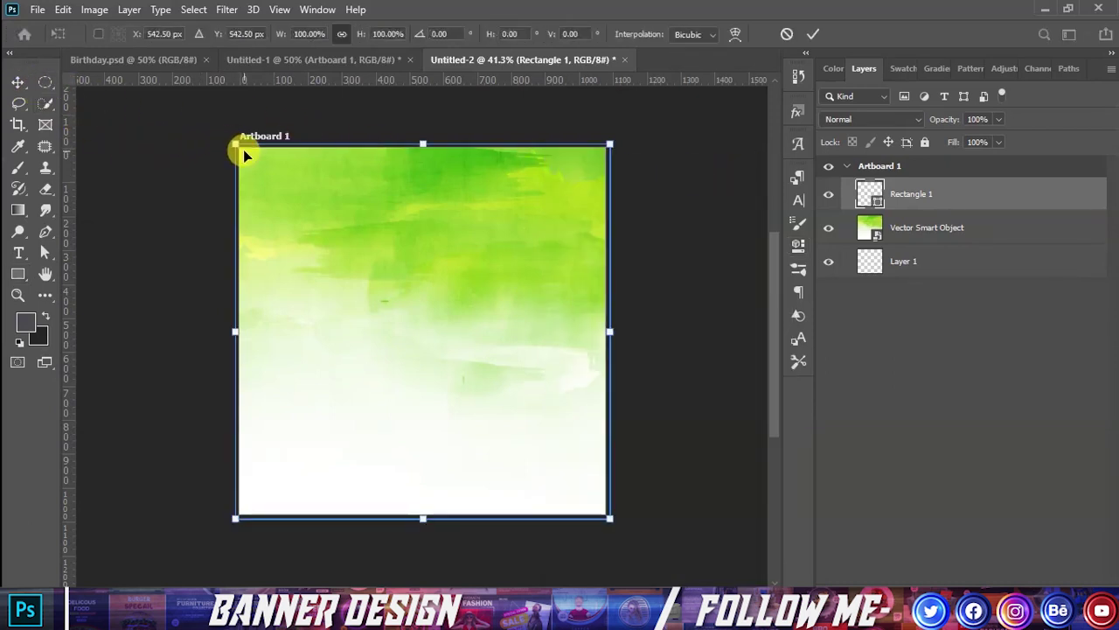
drag(235, 143, 240, 147)
drag(610, 149, 604, 147)
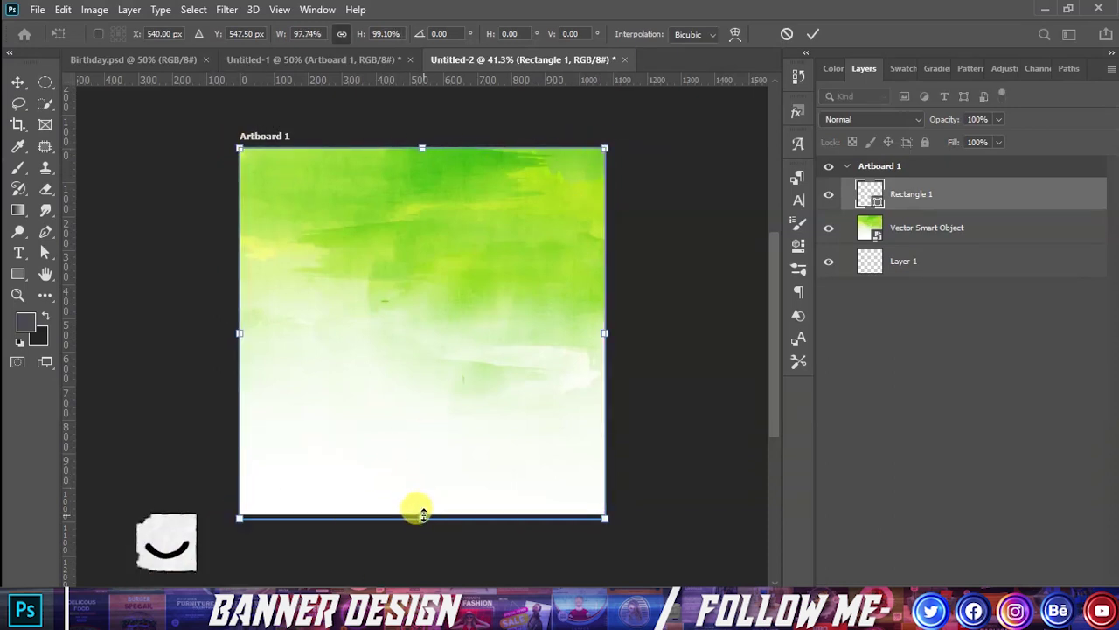
drag(423, 514, 423, 509)
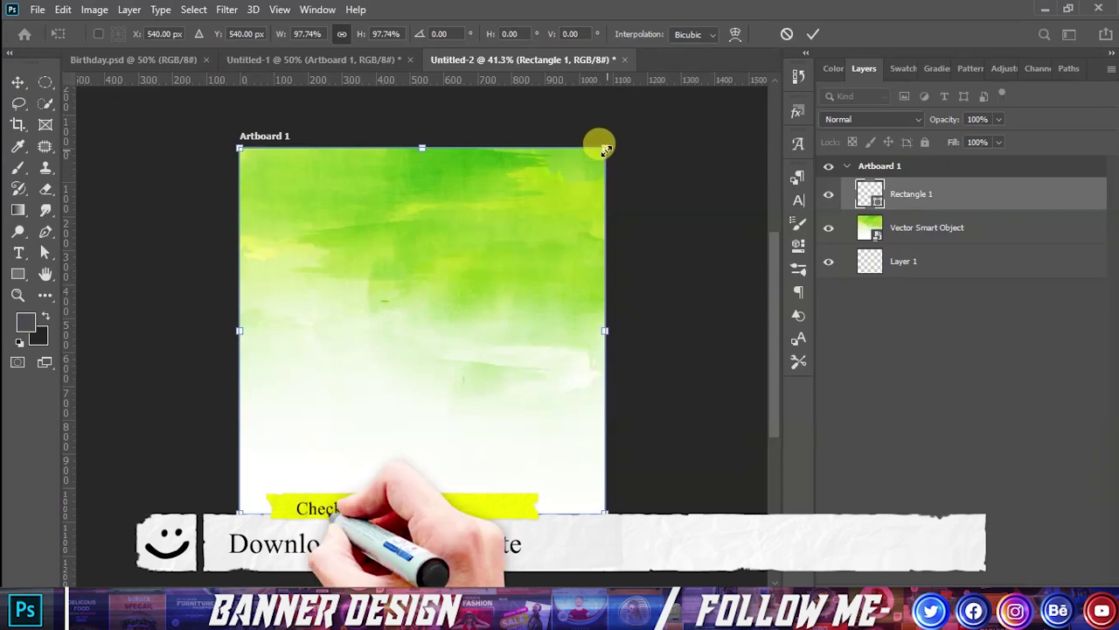
drag(607, 149, 600, 158)
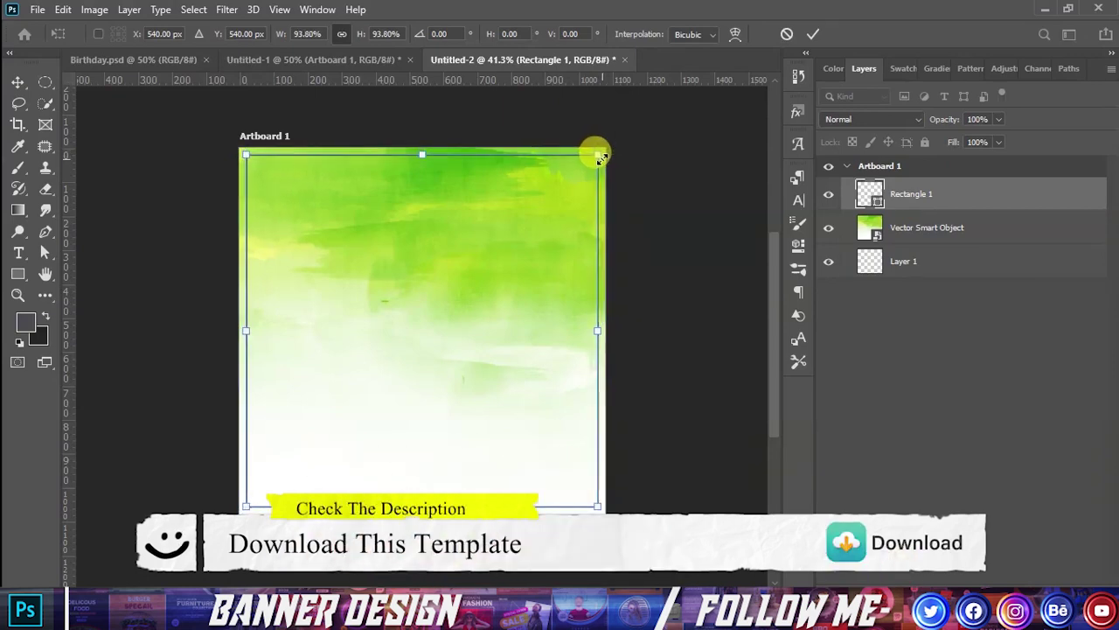
click(814, 34)
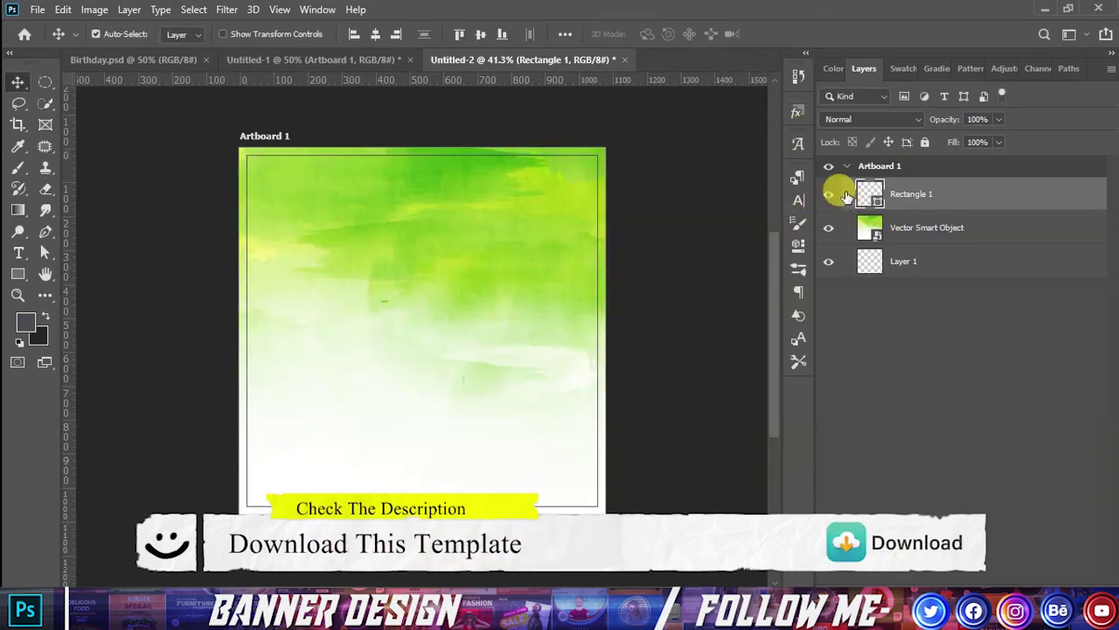
Set the rectangle frame's stroke width to 3 px
click(798, 246)
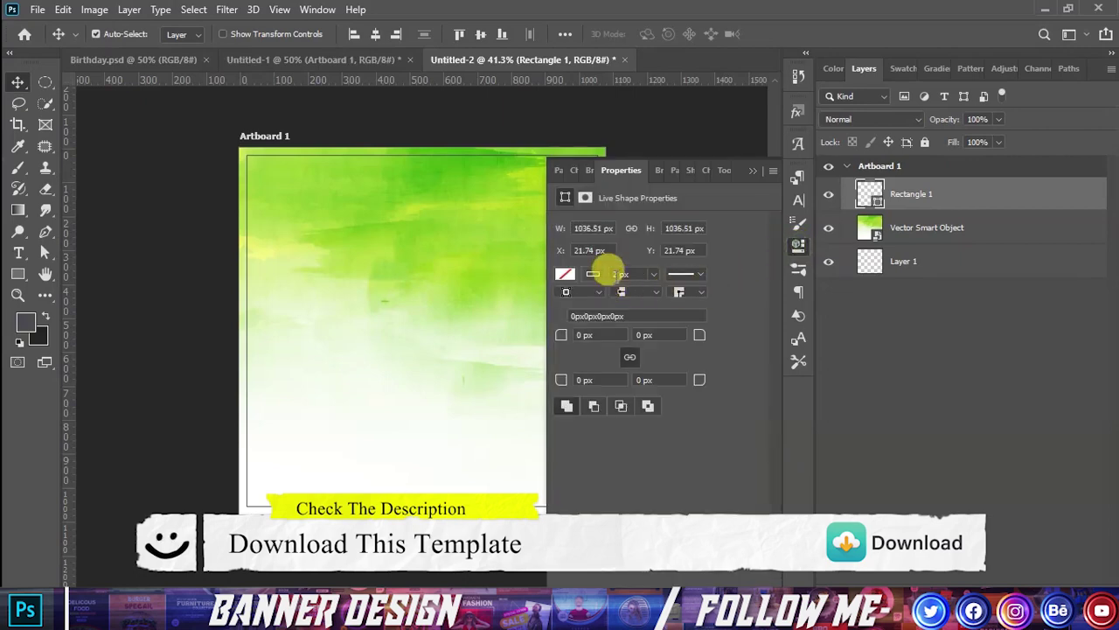
text(3)
key(Return)
click(746, 166)
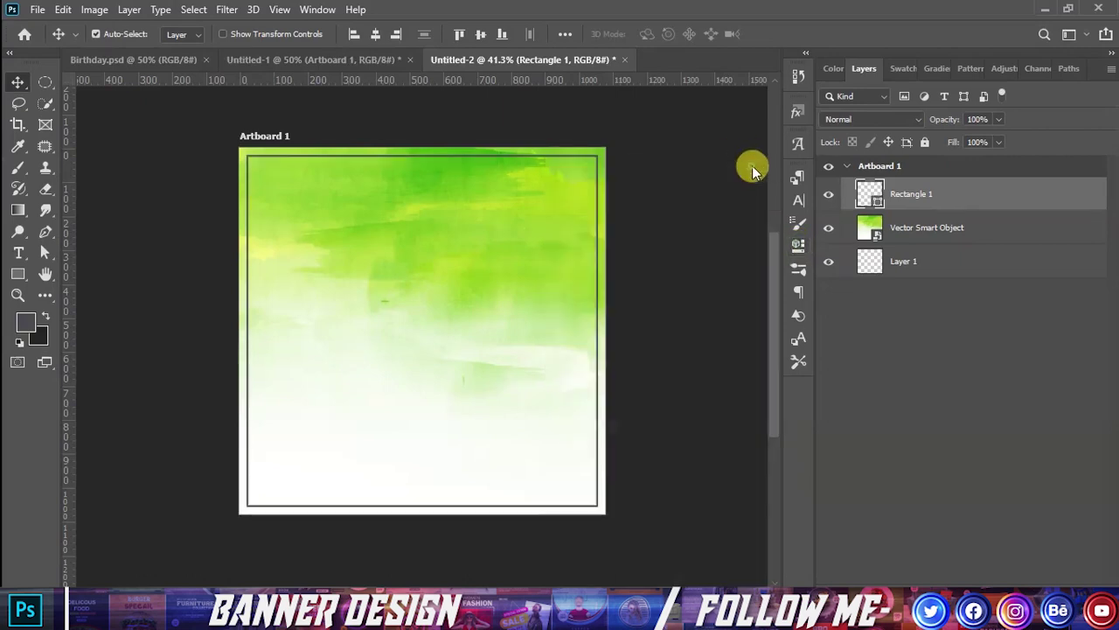
scroll(408, 320, up, 1)
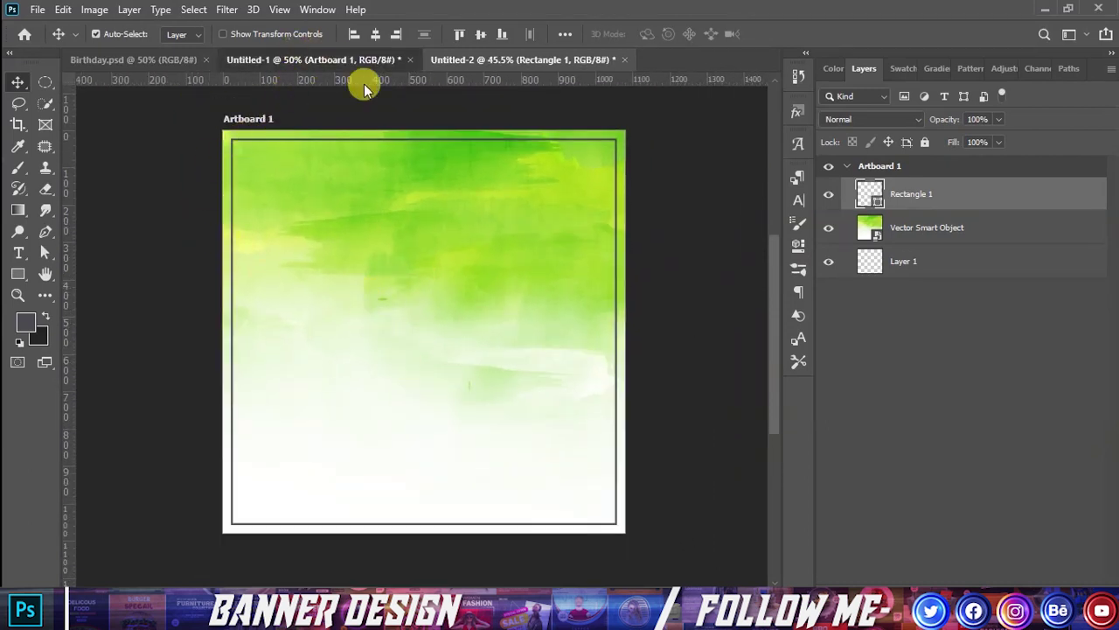
Bring the hexagonal portrait into the watercolour poster and enlarge it slightly
click(363, 60)
mouse_move(428, 201)
mouse_down()
mouse_move(468, 90)
mouse_move(454, 273)
mouse_up()
key(ctrl+t)
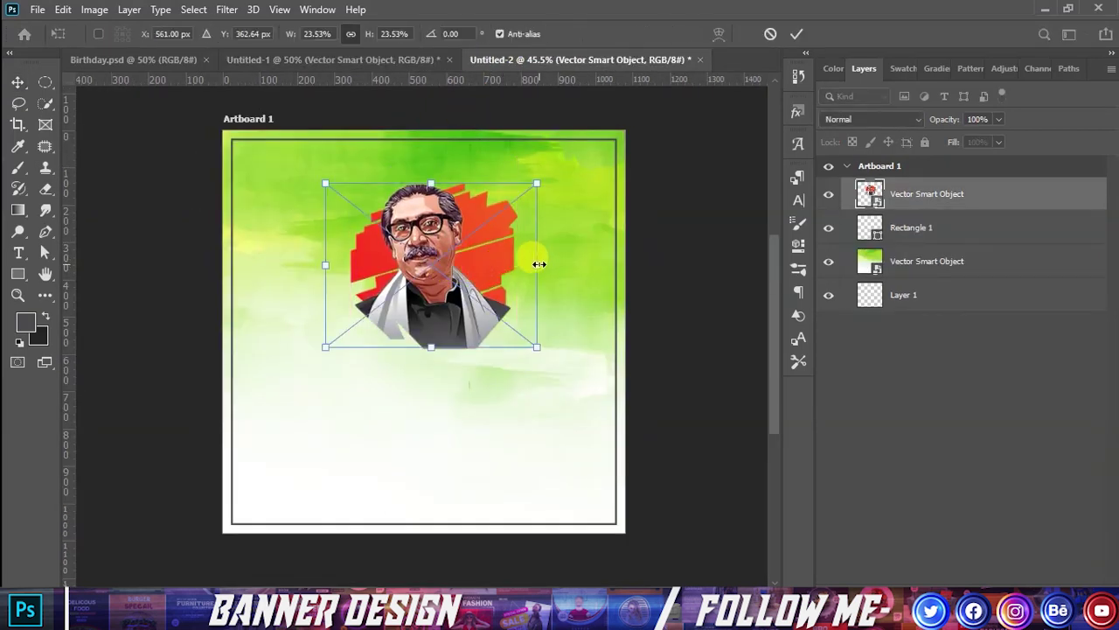
drag(538, 264, 543, 263)
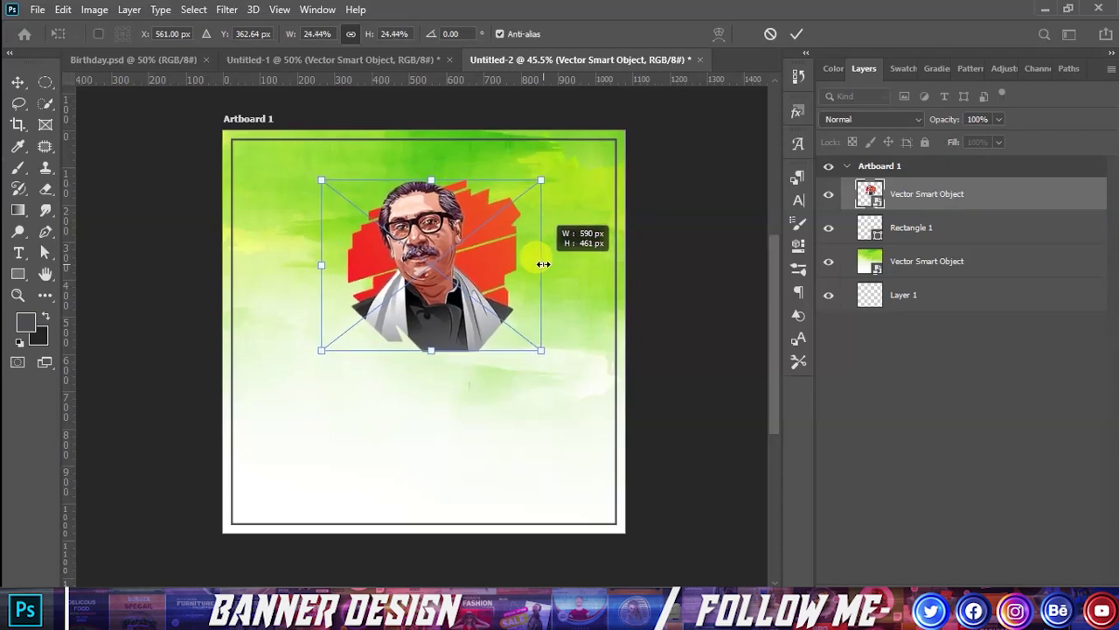
click(796, 33)
Position the portrait in the upper centre, comparing against the Birthday.psd design
drag(475, 264, 478, 252)
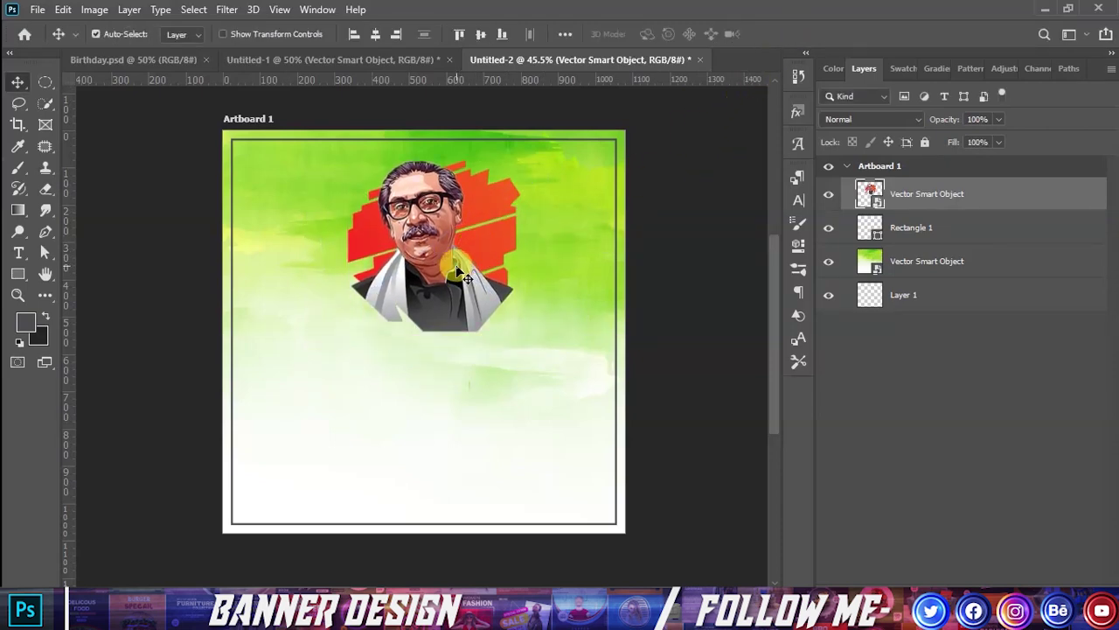
drag(456, 274, 440, 298)
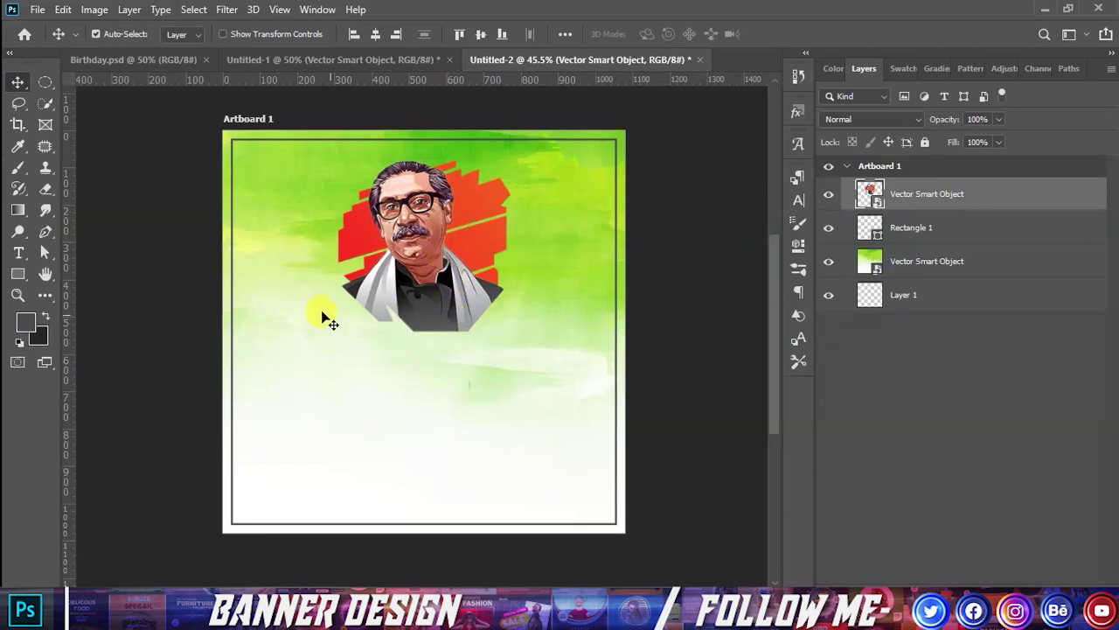
scroll(459, 271, down, 1)
scroll(455, 274, up, 1)
scroll(461, 281, down, 1)
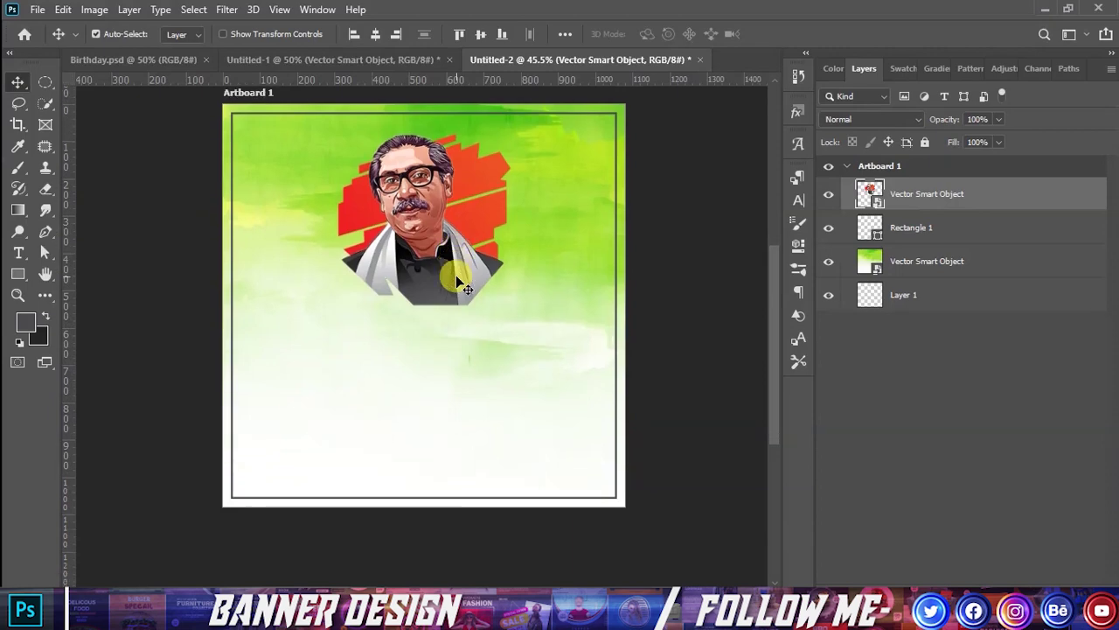
scroll(455, 274, up, 2)
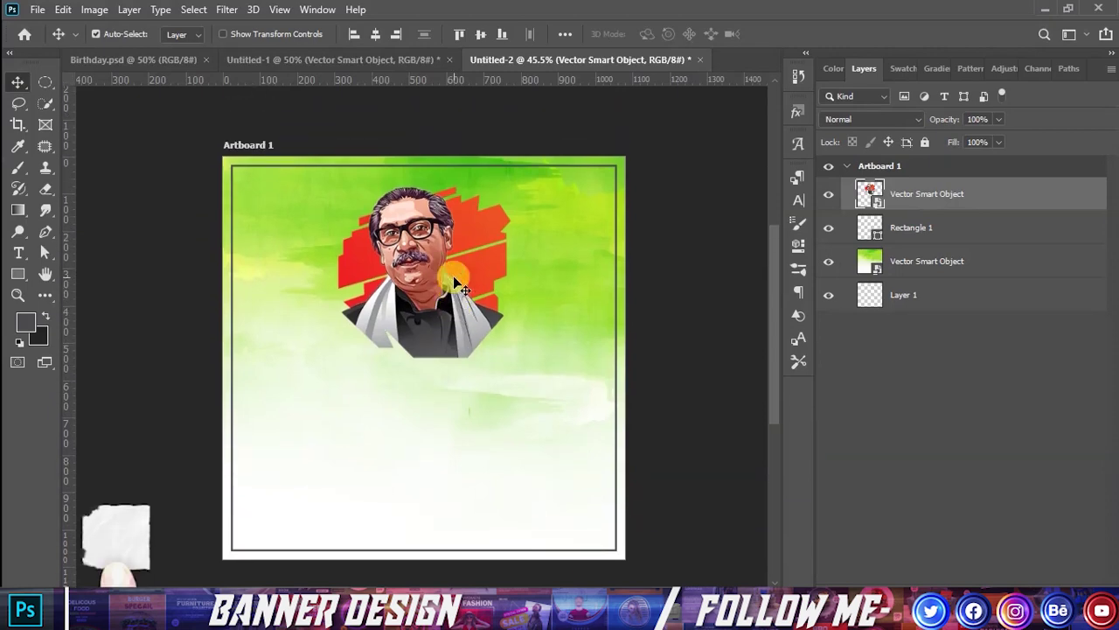
click(175, 62)
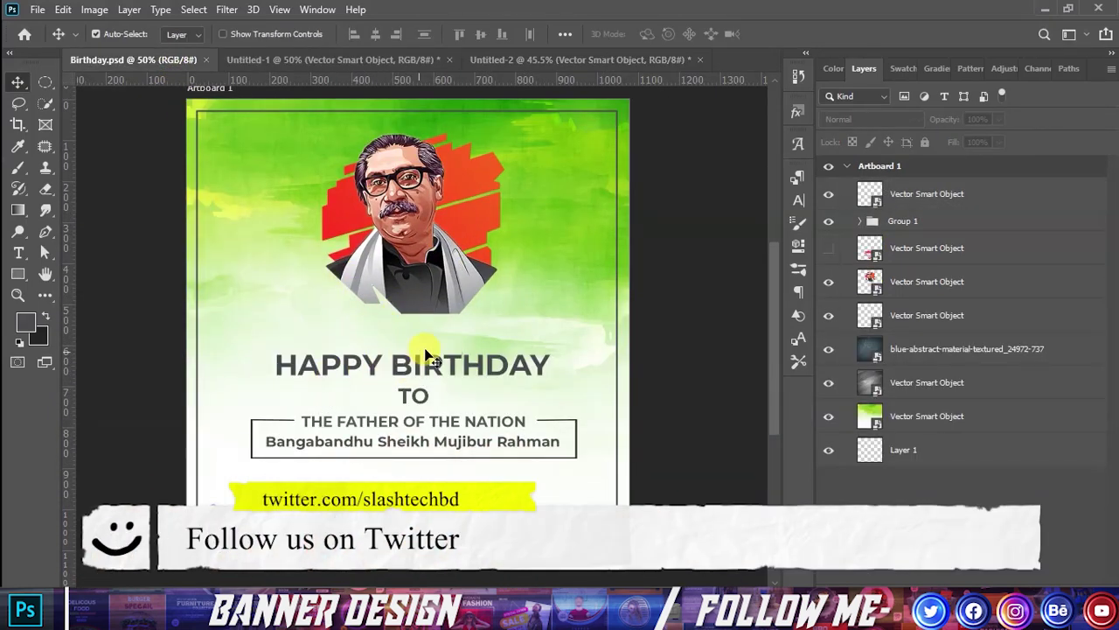
click(542, 60)
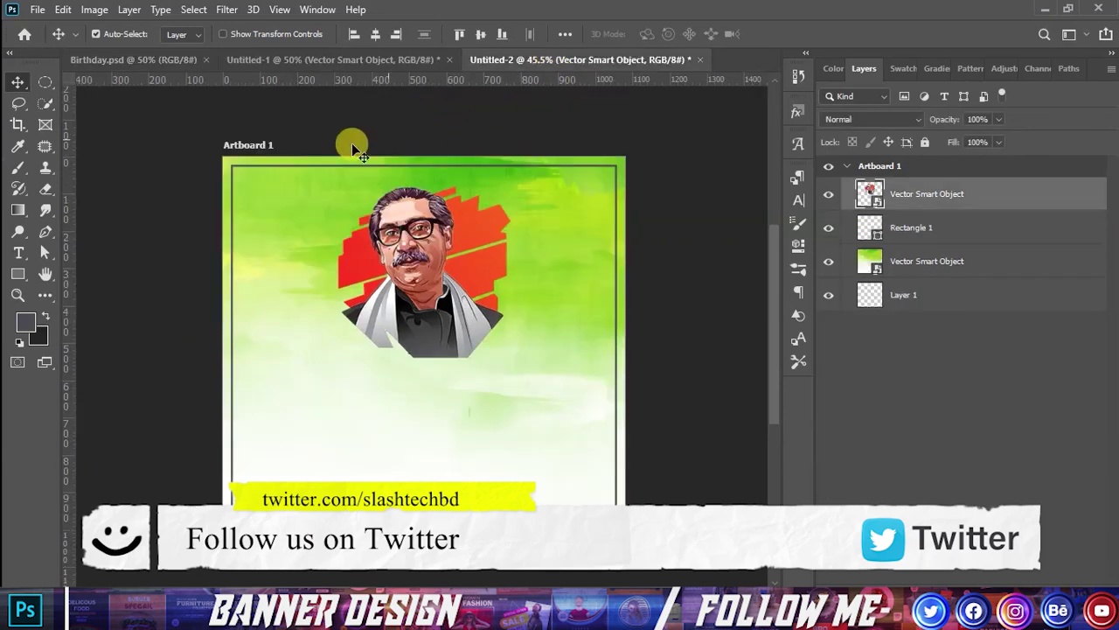
Add a HAPPY BIRTHDAY text line and enlarge it below the portrait
click(17, 254)
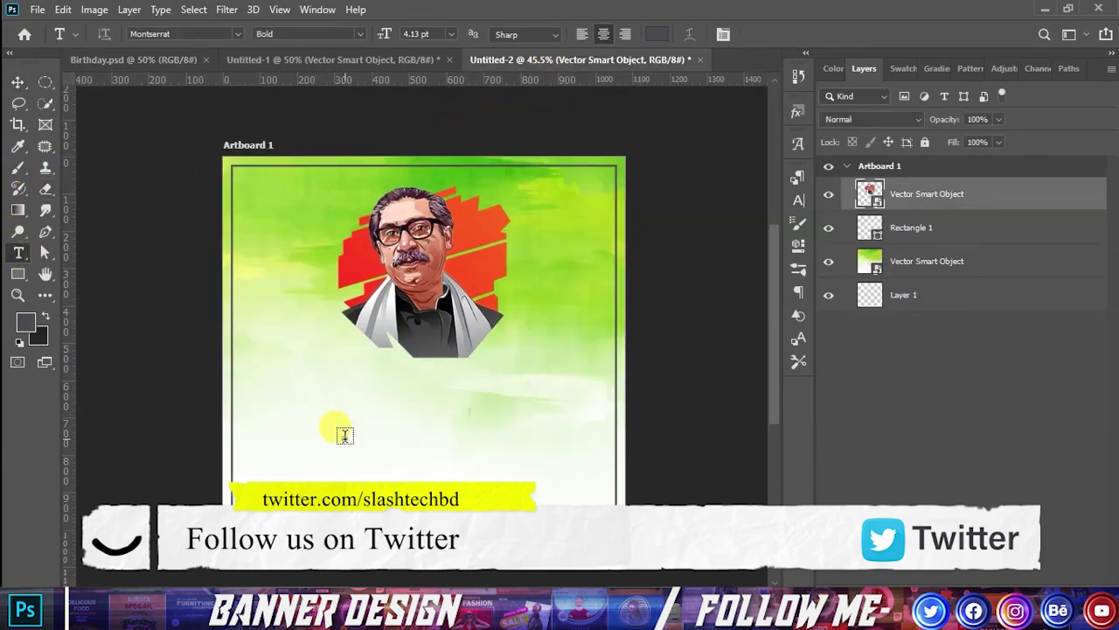
click(345, 434)
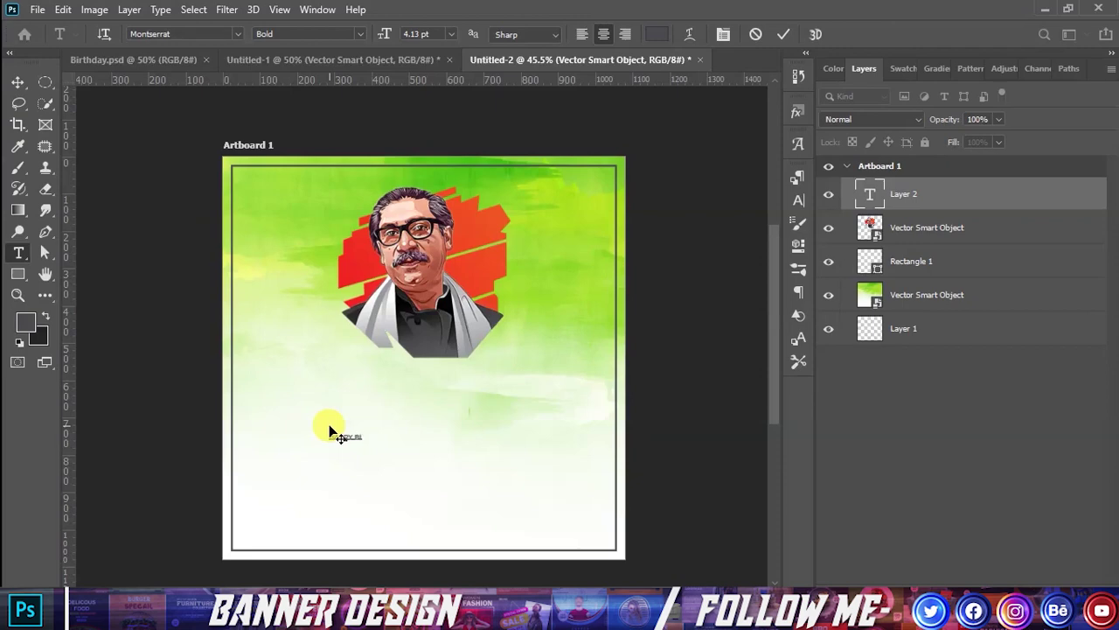
text(HAPPY BIRTHDAY)
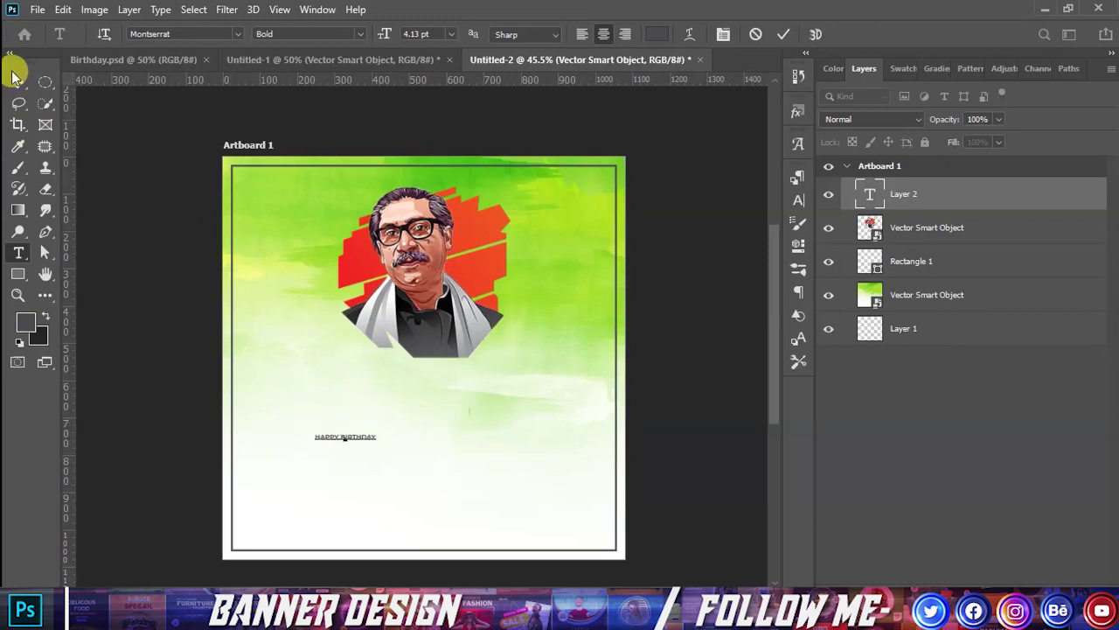
click(17, 81)
key(ctrl+t)
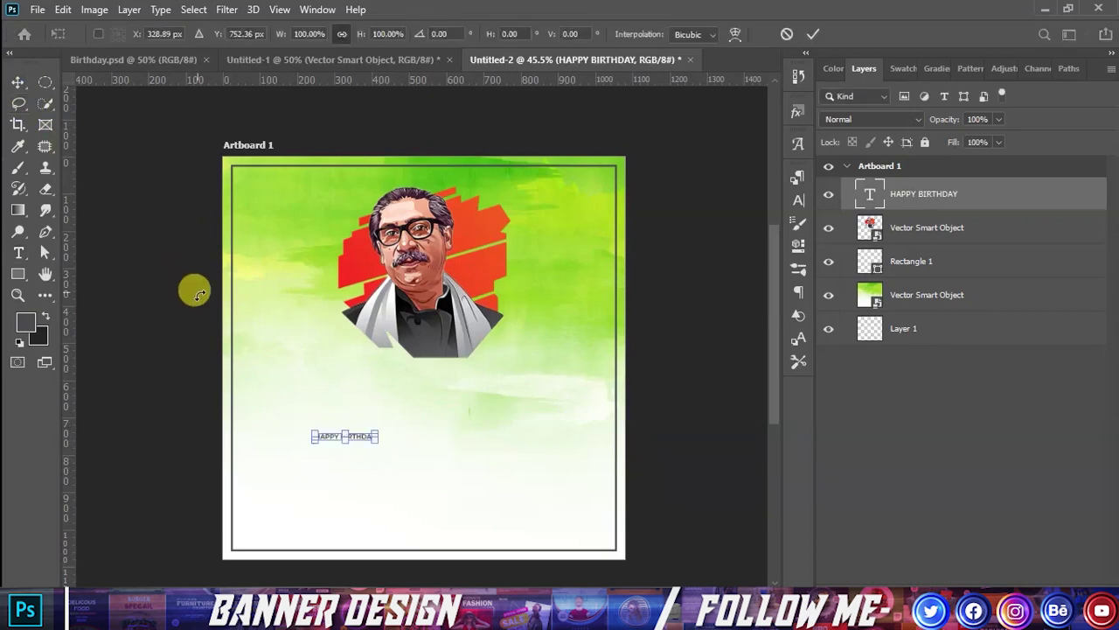
mouse_move(372, 439)
mouse_down()
mouse_move(467, 440)
mouse_move(516, 405)
mouse_up()
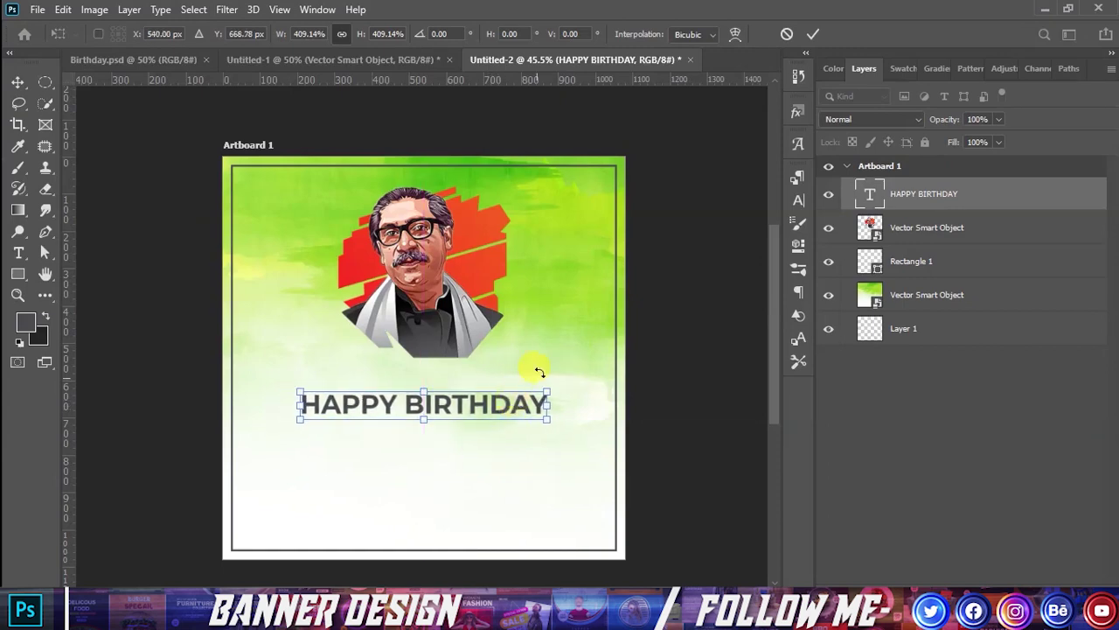
click(814, 35)
Raise and slightly shrink the headline, then carry the subtitle layers from Birthday.psd
drag(507, 404, 562, 397)
key(ctrl+t)
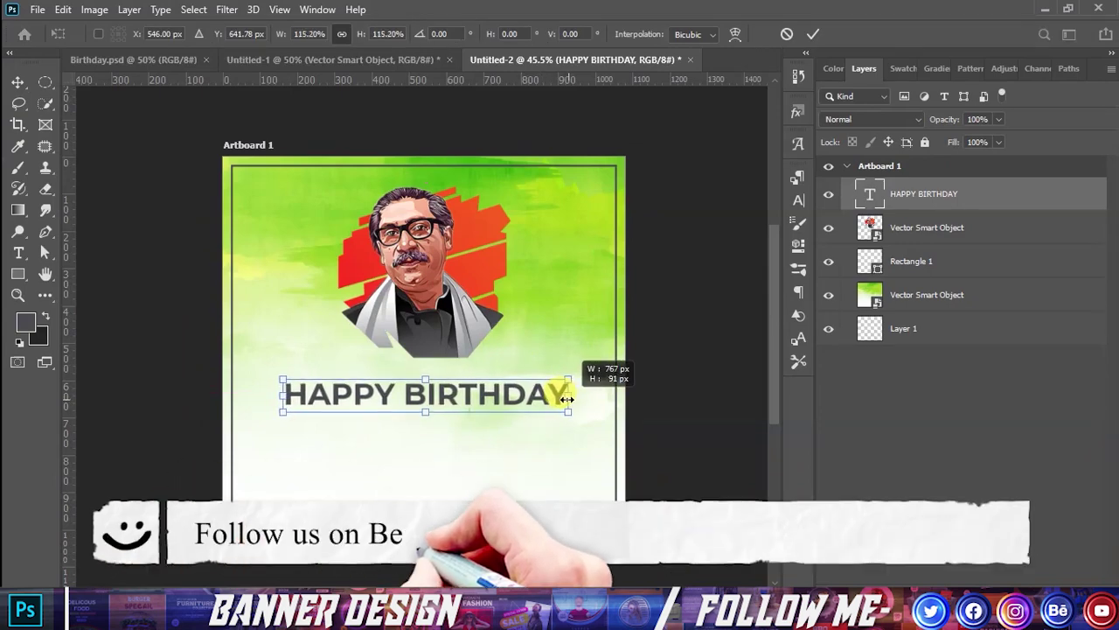
drag(509, 406, 508, 413)
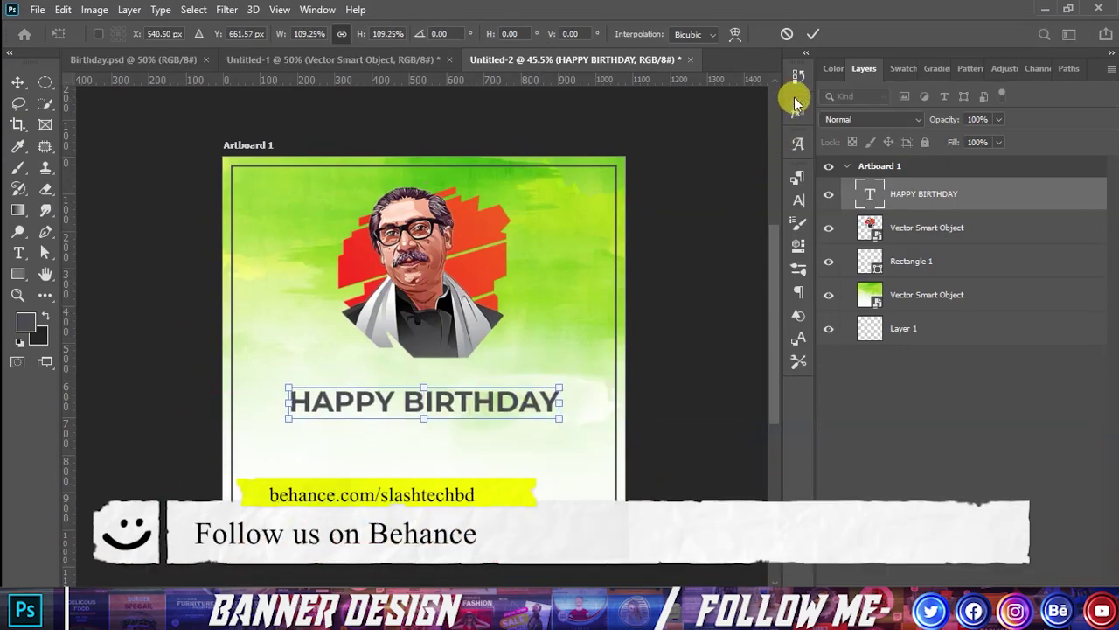
click(814, 35)
click(158, 60)
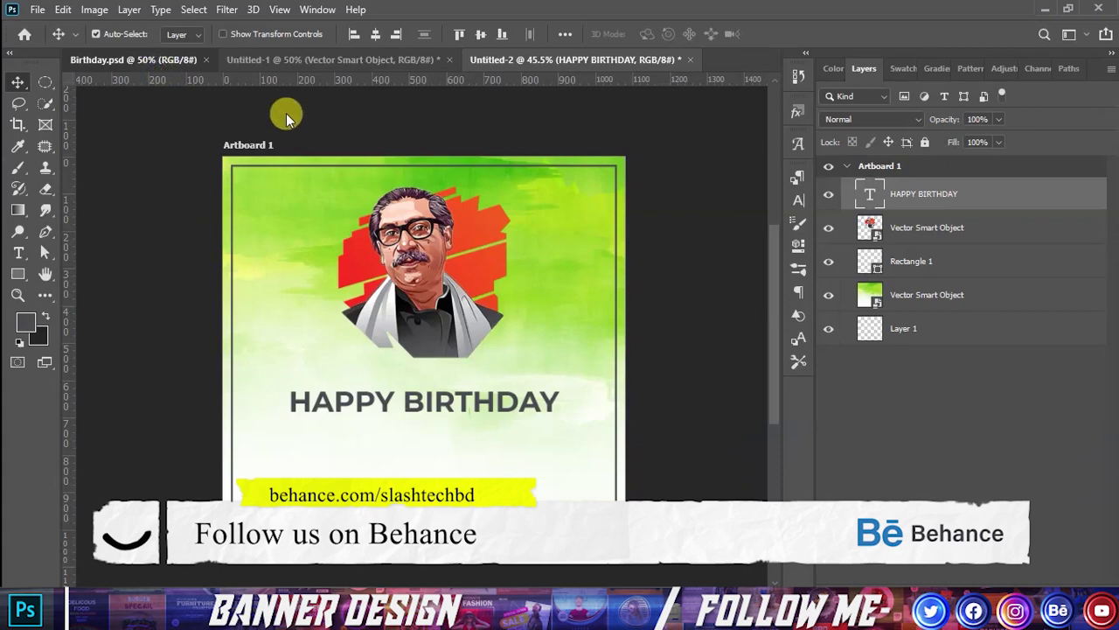
drag(475, 473, 506, 69)
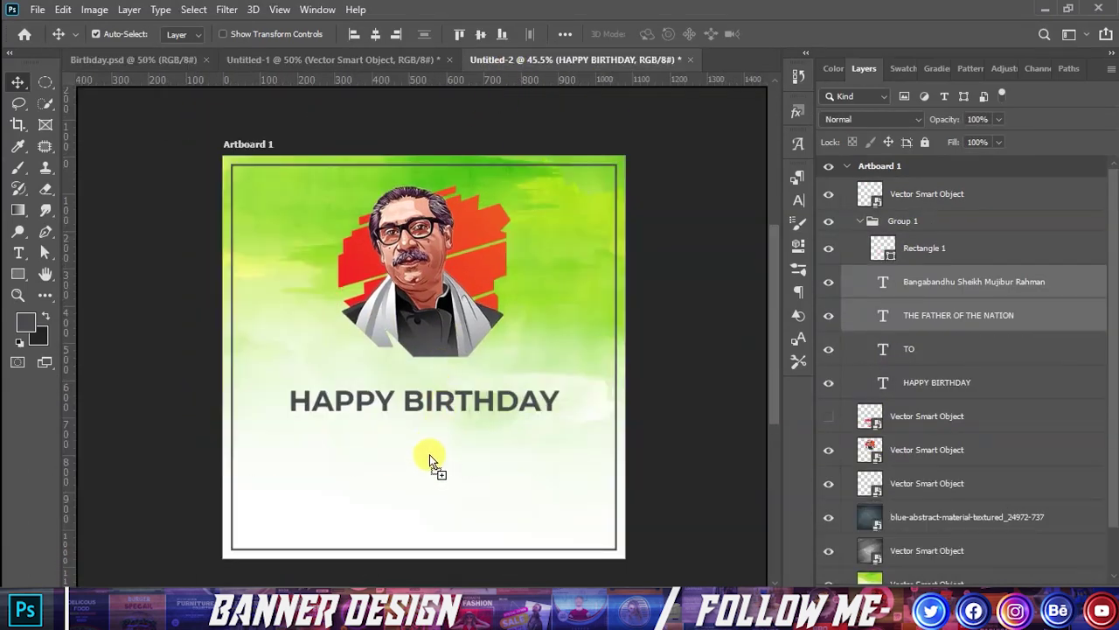
Drop the two subtitle lines under HAPPY BIRTHDAY and scale them down
drag(505, 68, 428, 457)
drag(518, 122, 466, 473)
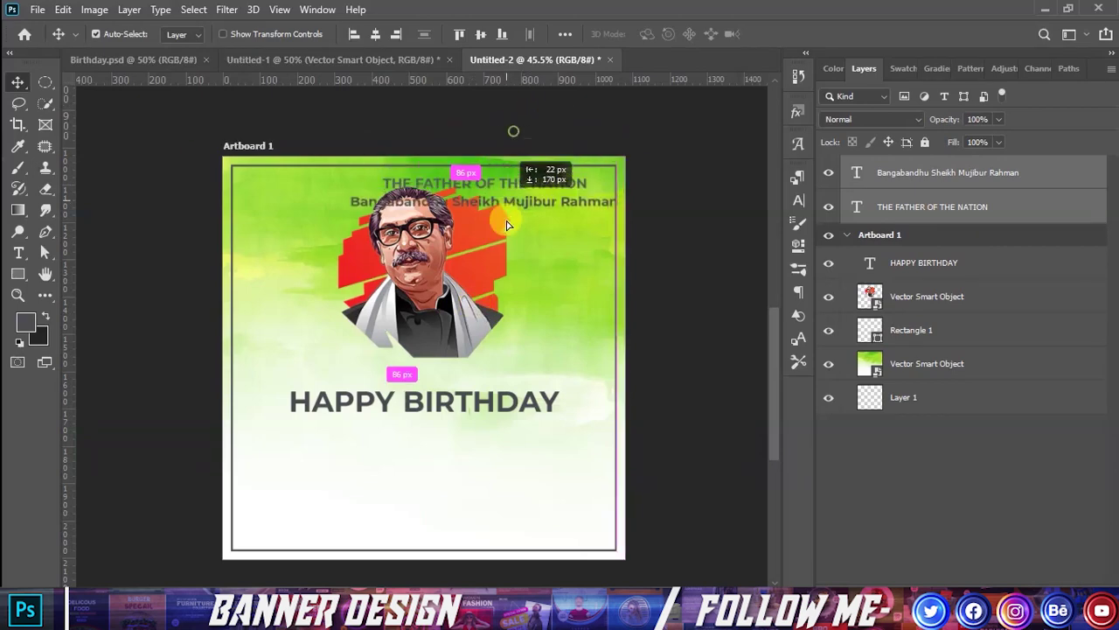
key(ctrl+t)
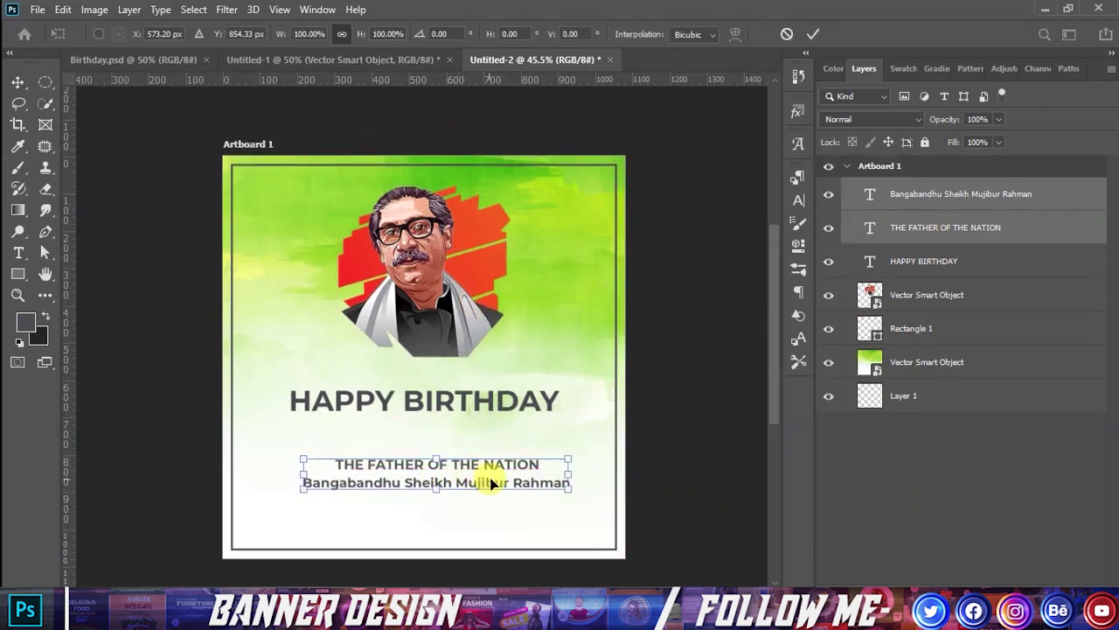
drag(567, 474, 492, 466)
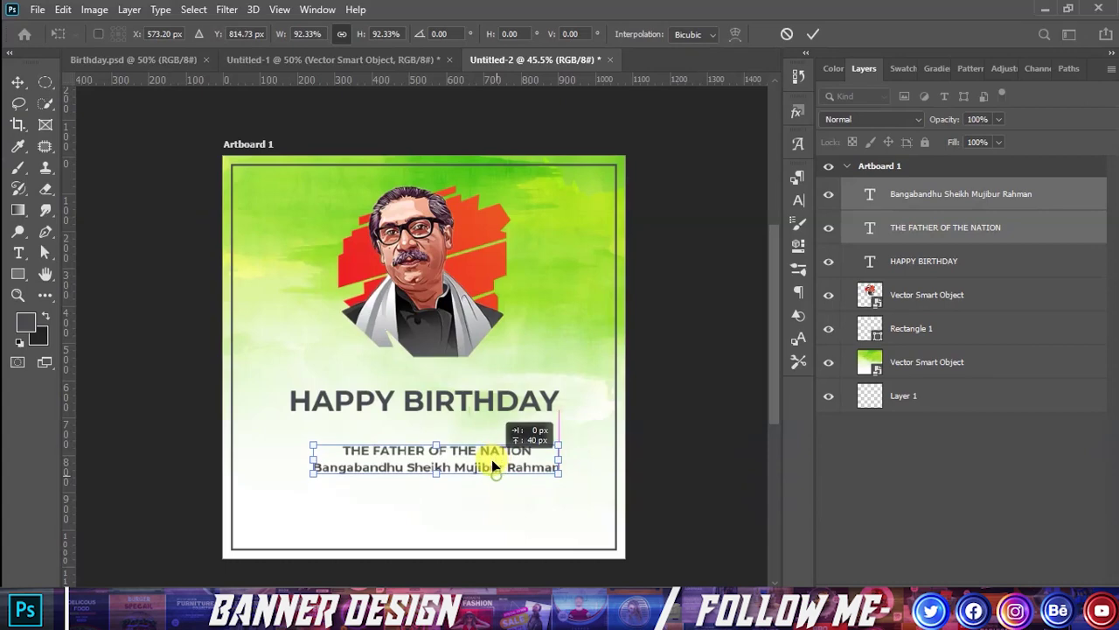
click(814, 34)
Nudge the subtitle lines into centred alignment beneath the headline
key(Up)
key(Up)
key(Up)
key(Up)
key(Up)
key(Up)
key(Left)
key(Left)
key(Left)
key(Left)
key(Left)
key(Left)
key(Right)
key(Right)
key(Right)
click(716, 256)
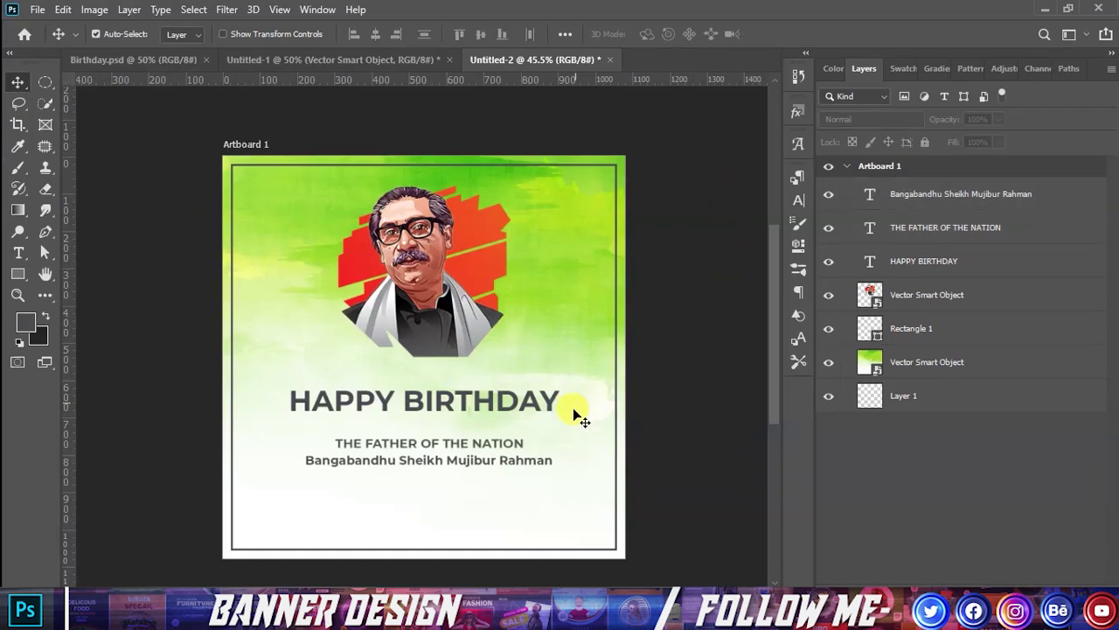
scroll(421, 503, up, 2)
scroll(443, 485, down, 1)
scroll(448, 499, up, 1)
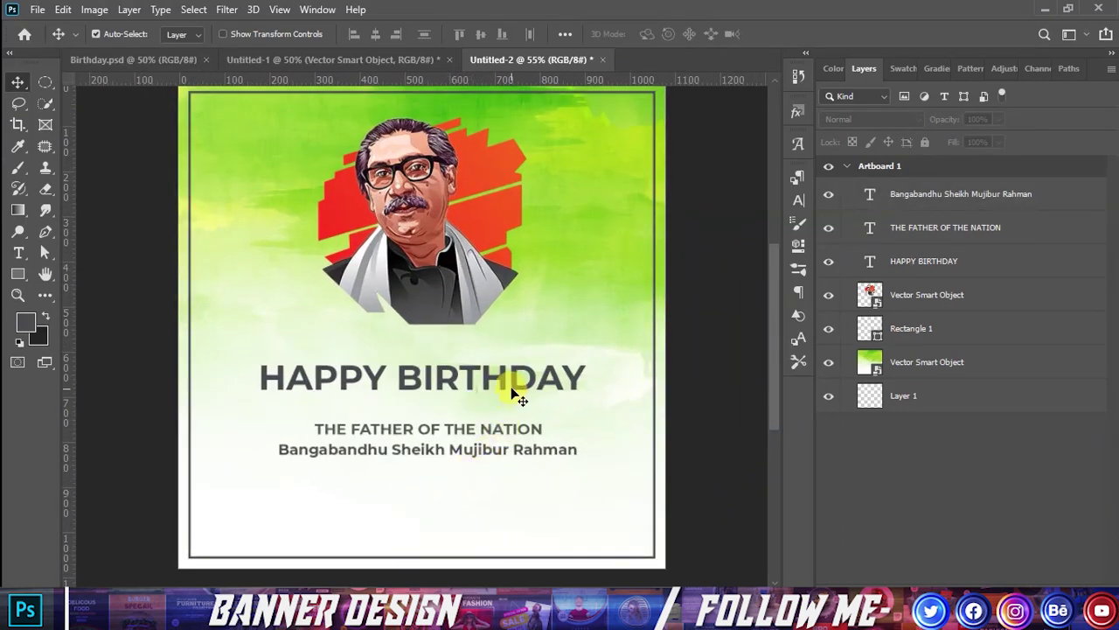
Duplicate HAPPY BIRTHDAY, retype the copy as TO, and place it under the headline
drag(497, 385, 492, 501)
double_click(494, 504)
text(TO)
click(18, 84)
drag(411, 505, 419, 407)
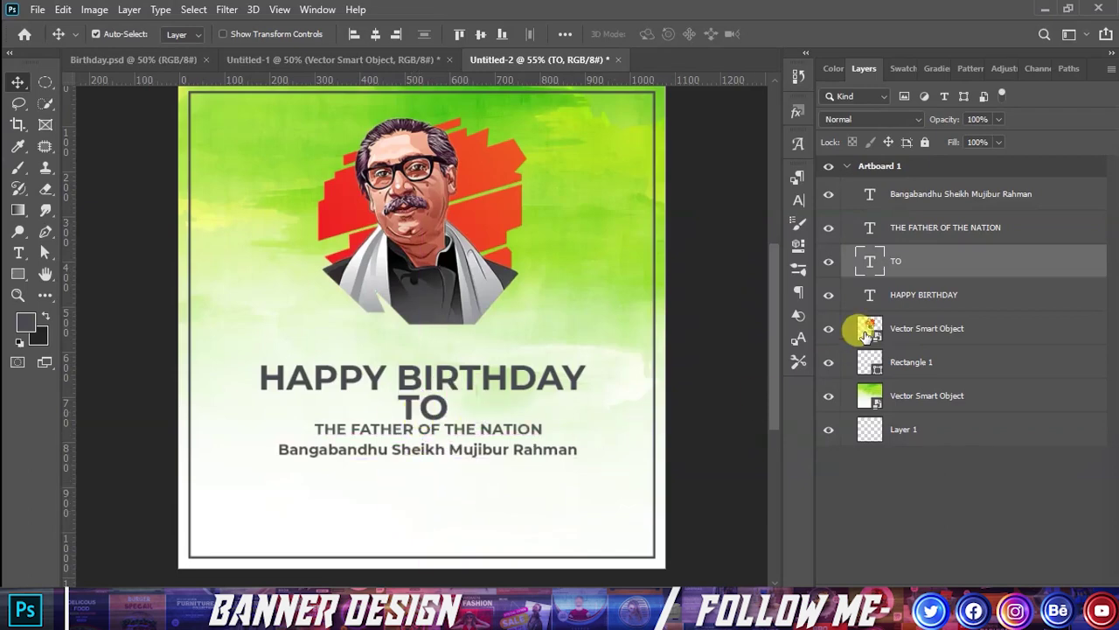
Push the two subtitle lines down and shrink TO to about 80.47%
click(906, 234)
shift+click(918, 201)
key(Down)
key(Down)
key(Down)
key(Down)
key(Down)
key(Down)
key(Down)
key(Down)
key(Down)
key(Down)
key(Down)
key(Down)
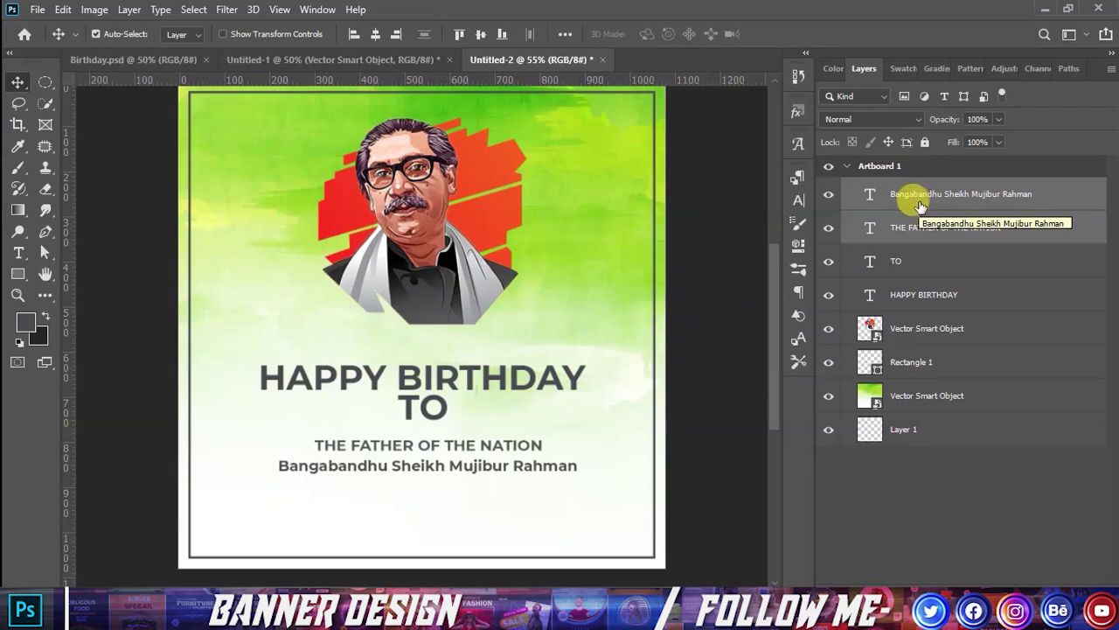
ctrl+click(432, 411)
key(ctrl+t)
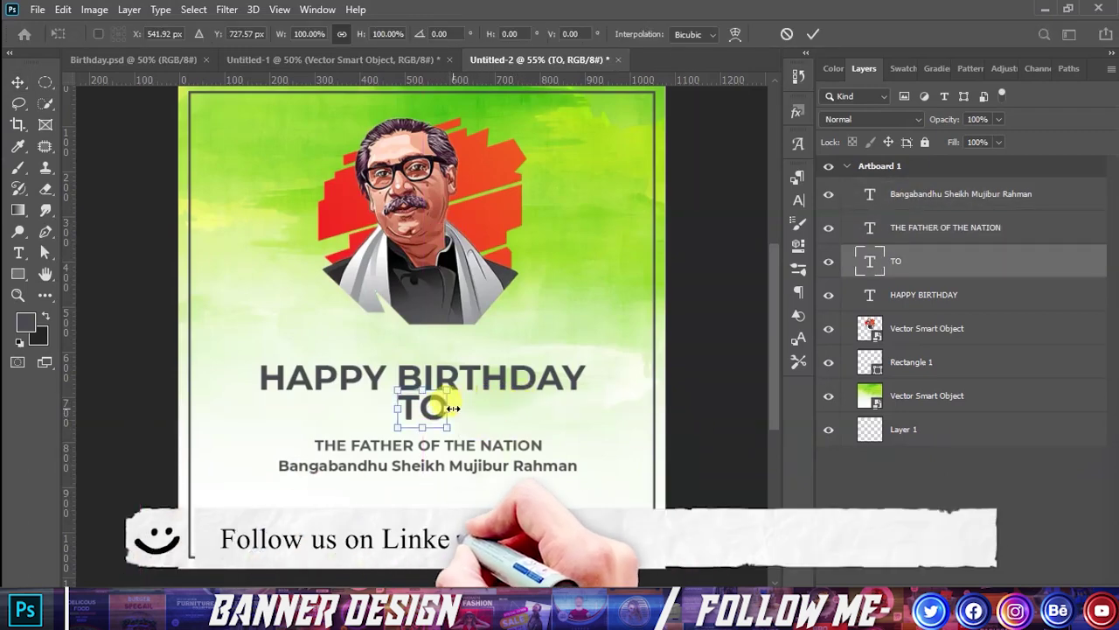
drag(448, 393, 444, 395)
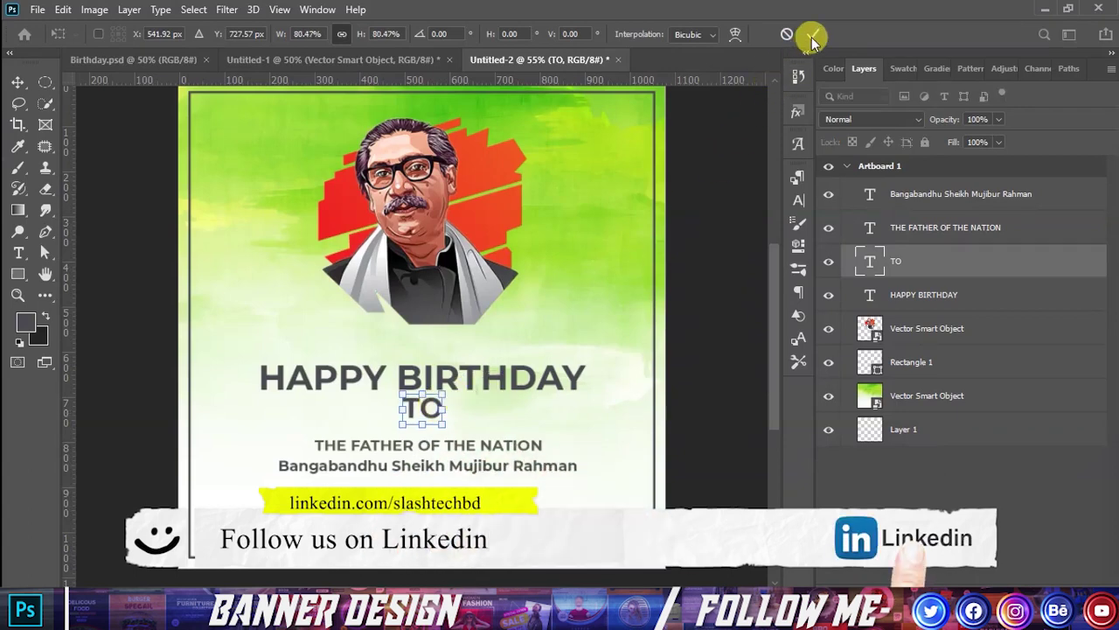
click(813, 34)
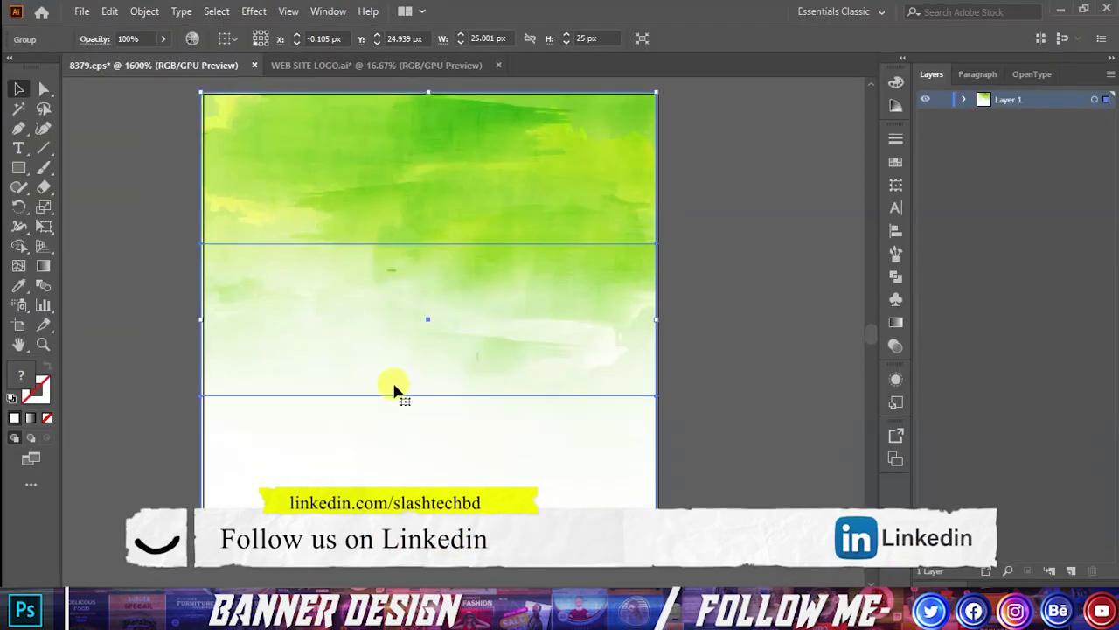
In WEB SITE LOGO.ai, draw an unfilled rectangle left of the logo
click(289, 68)
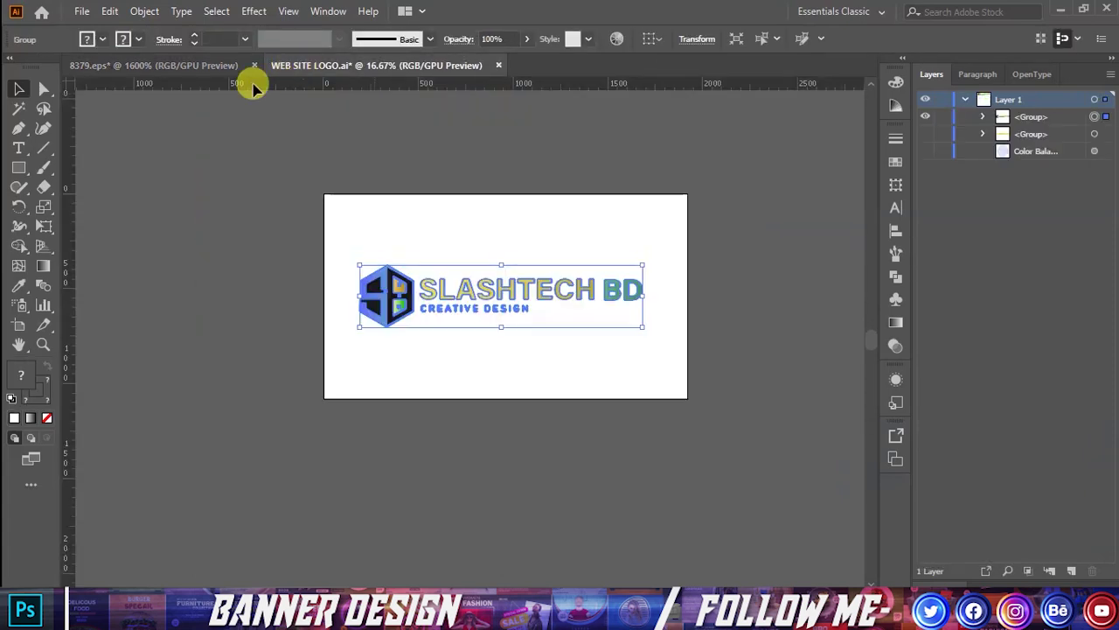
scroll(140, 210, up, 1)
drag(142, 206, 430, 271)
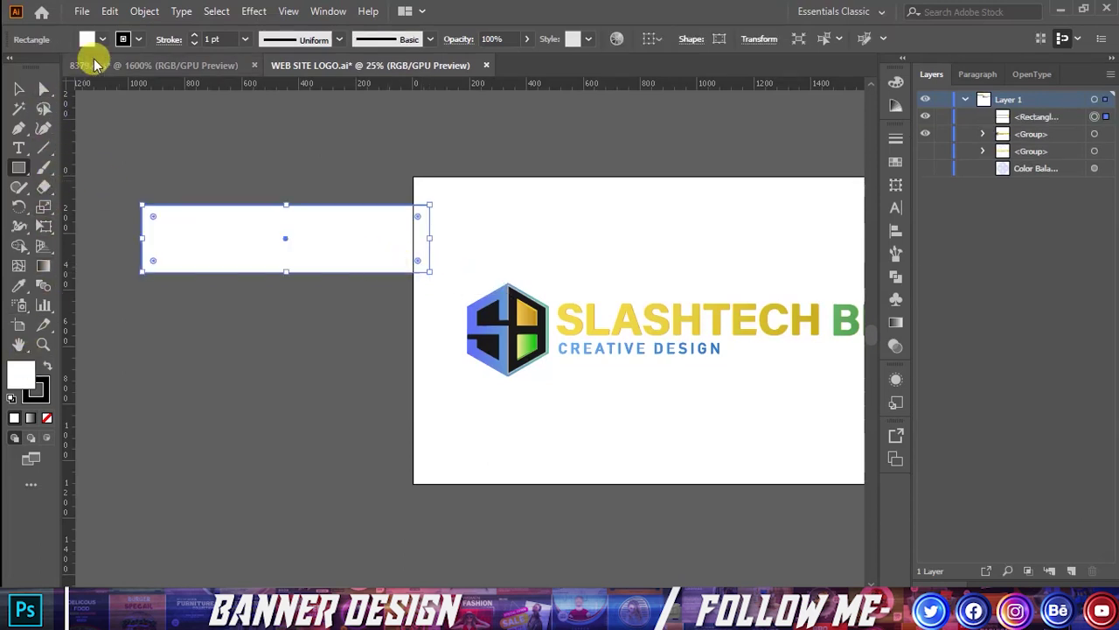
click(102, 39)
click(11, 68)
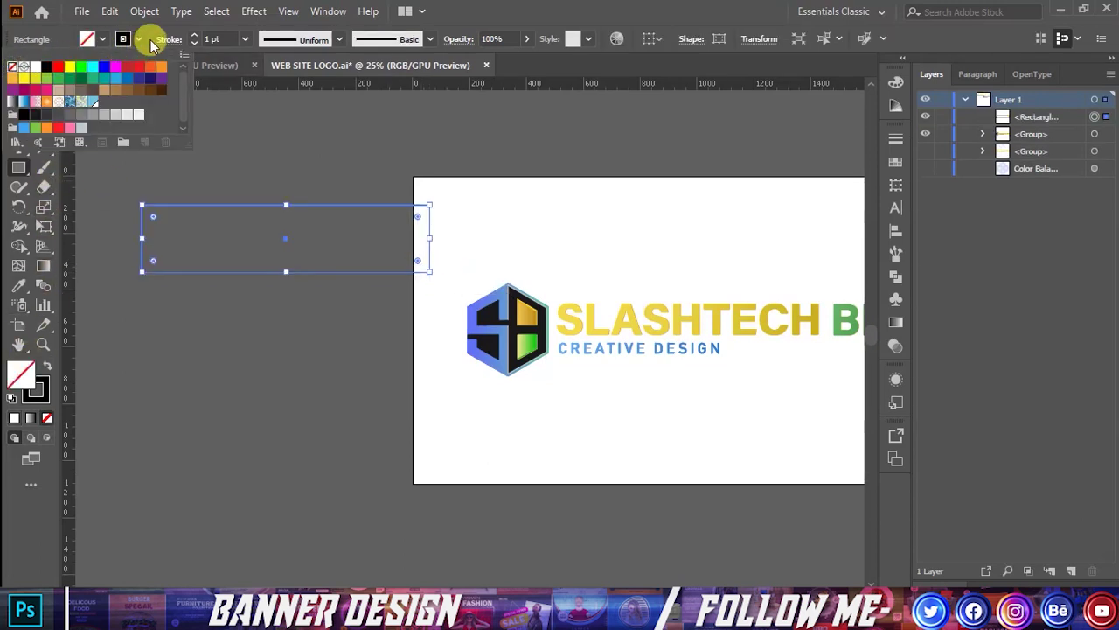
click(153, 43)
Give the rectangle a coloured outline with a 6 pt stroke weight
click(139, 39)
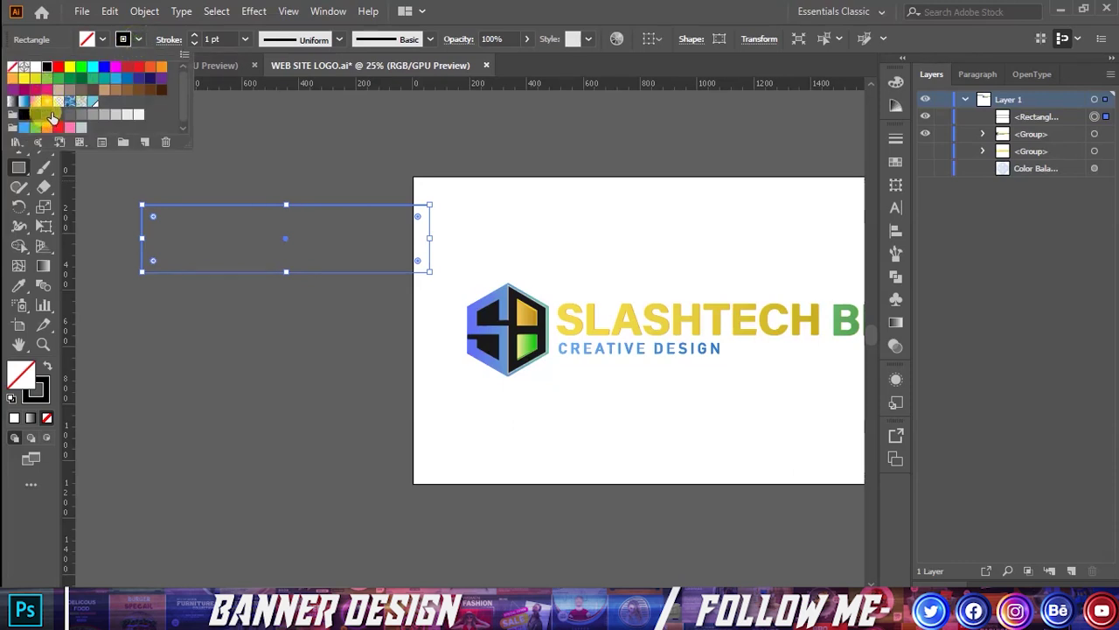
click(46, 115)
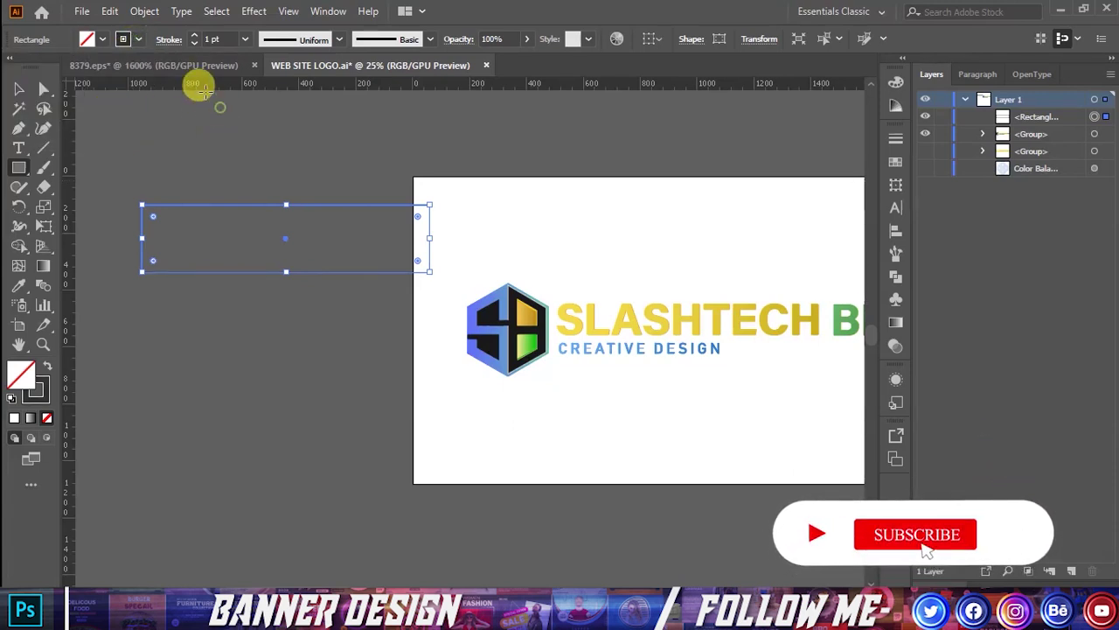
click(193, 35)
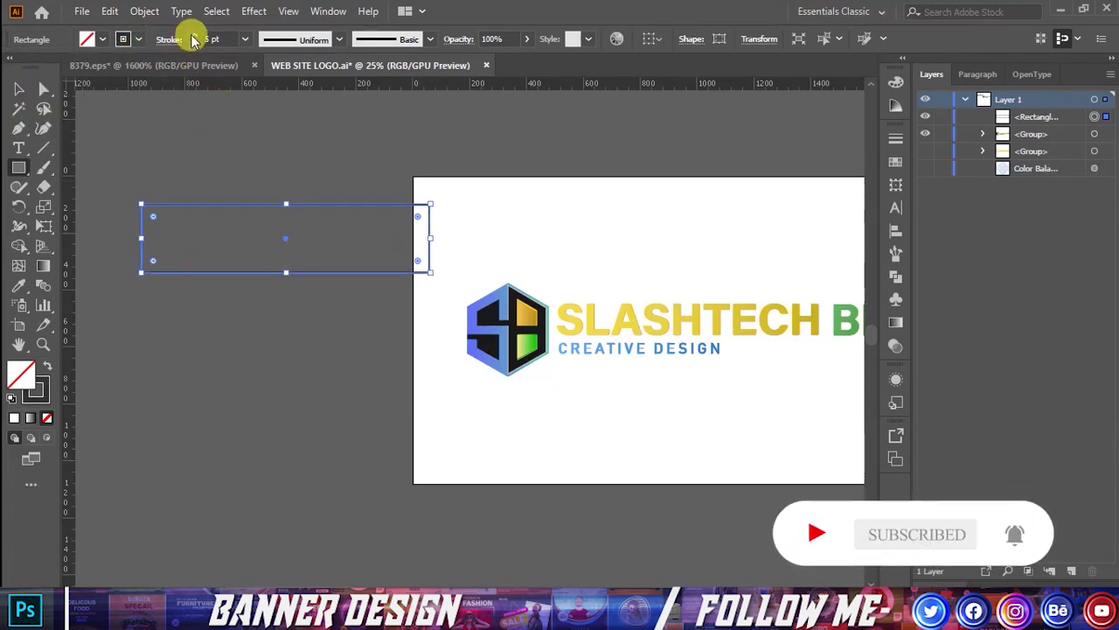
click(21, 91)
click(145, 110)
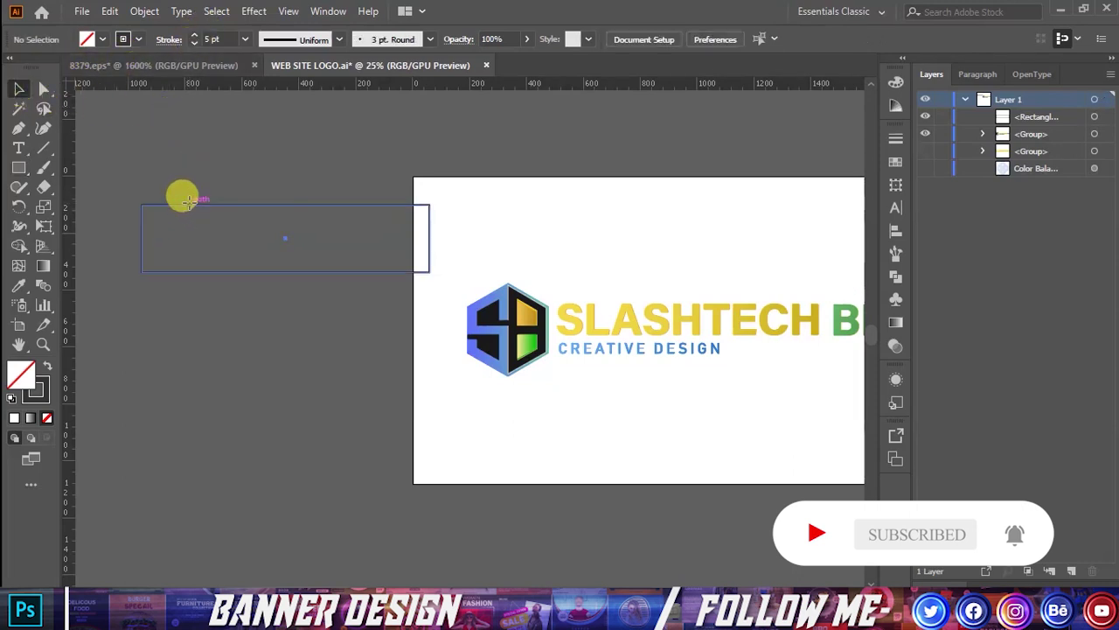
Widen the rectangle to the right and move it further left of the artboard
click(188, 200)
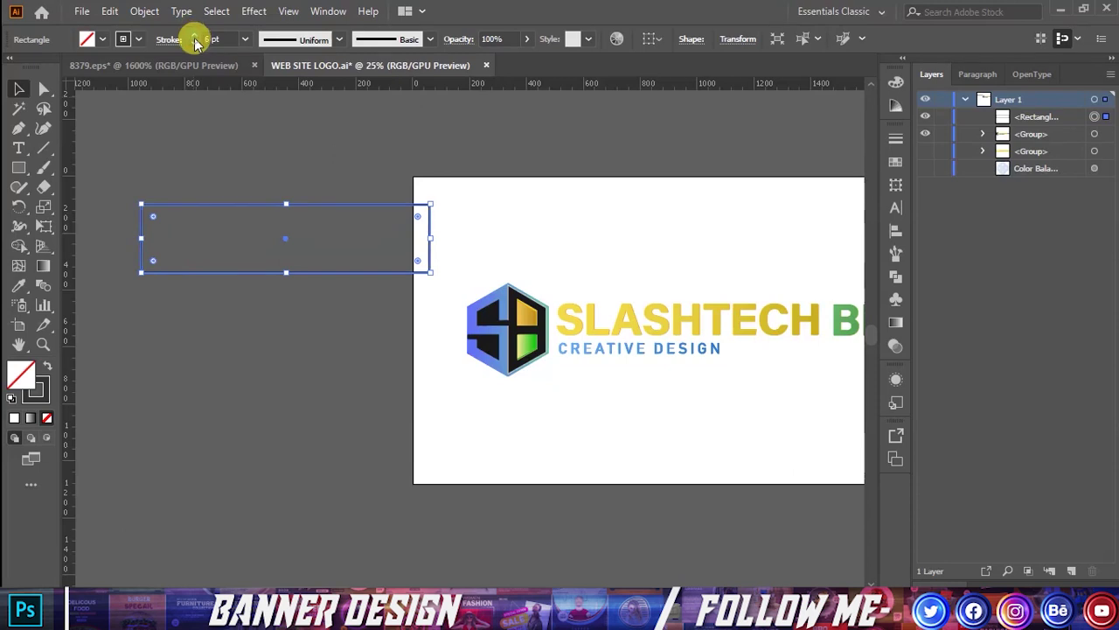
drag(433, 238, 477, 238)
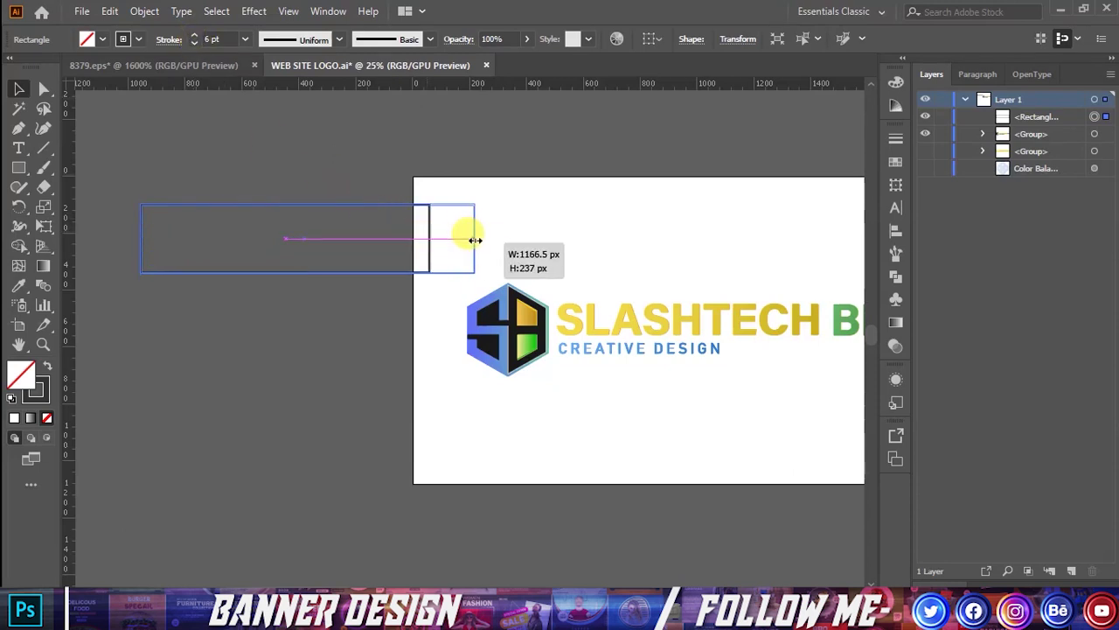
click(510, 236)
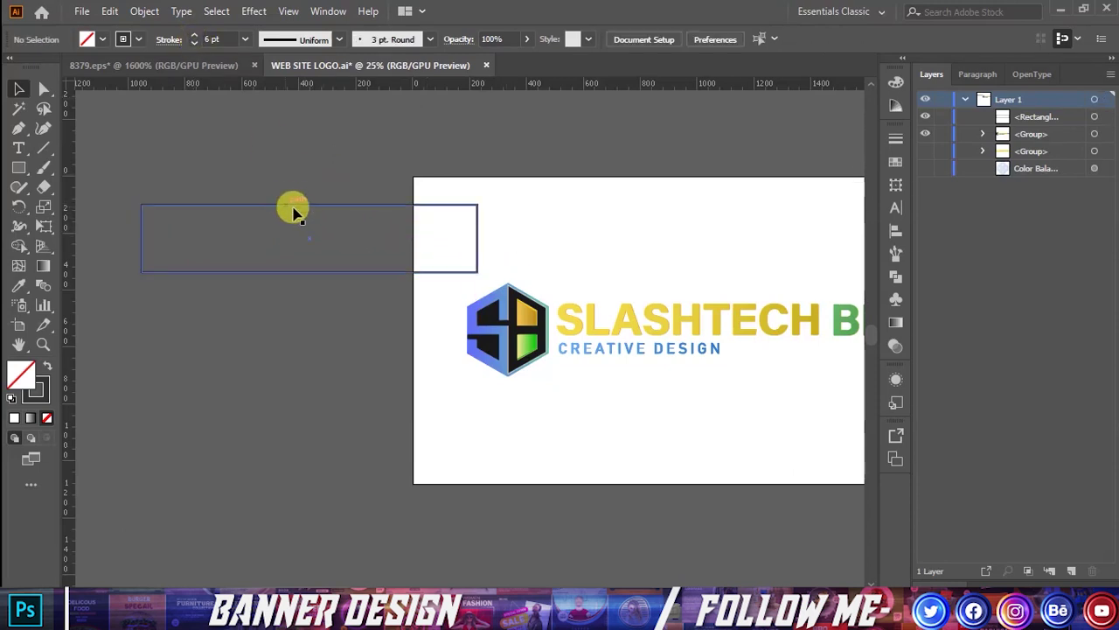
drag(288, 207, 235, 210)
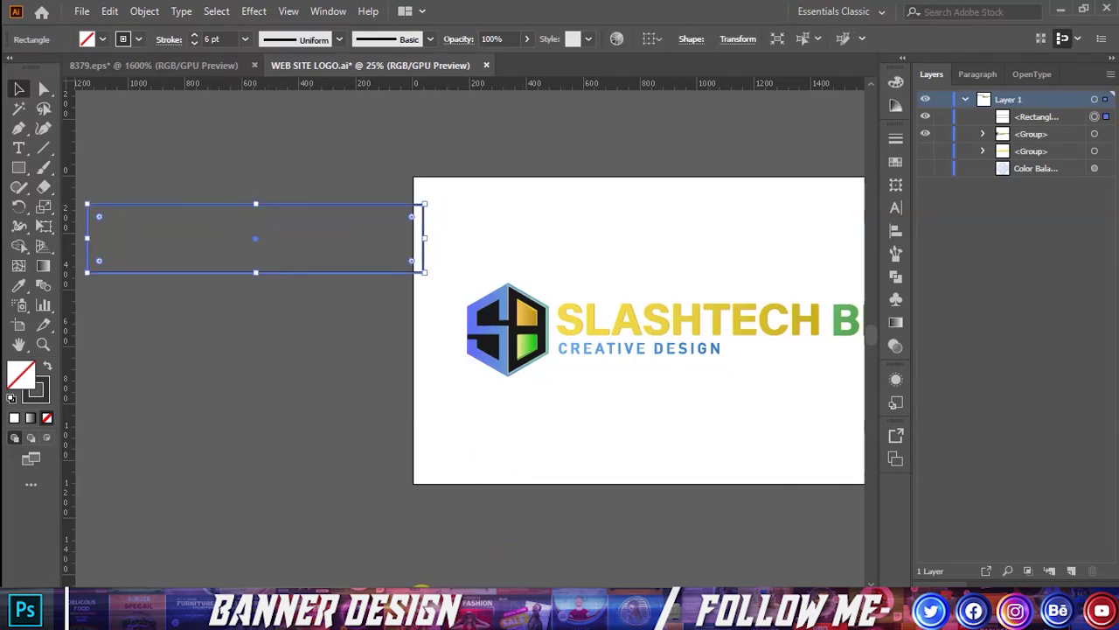
scroll(445, 345, left, 3)
scroll(445, 345, left, 4)
drag(435, 213, 399, 210)
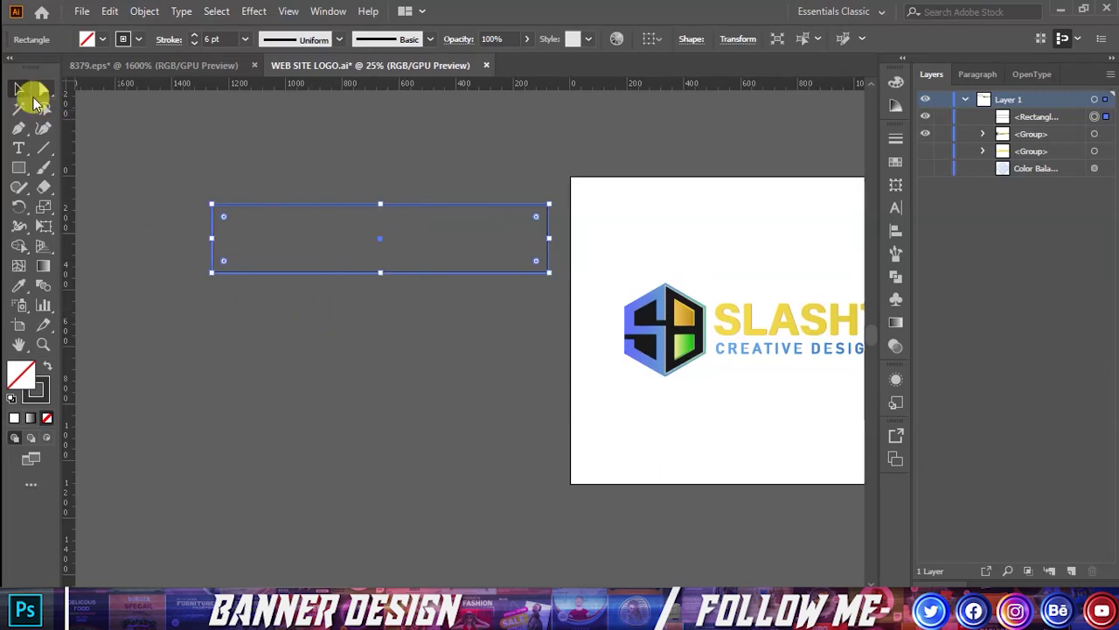
drag(24, 131, 69, 188)
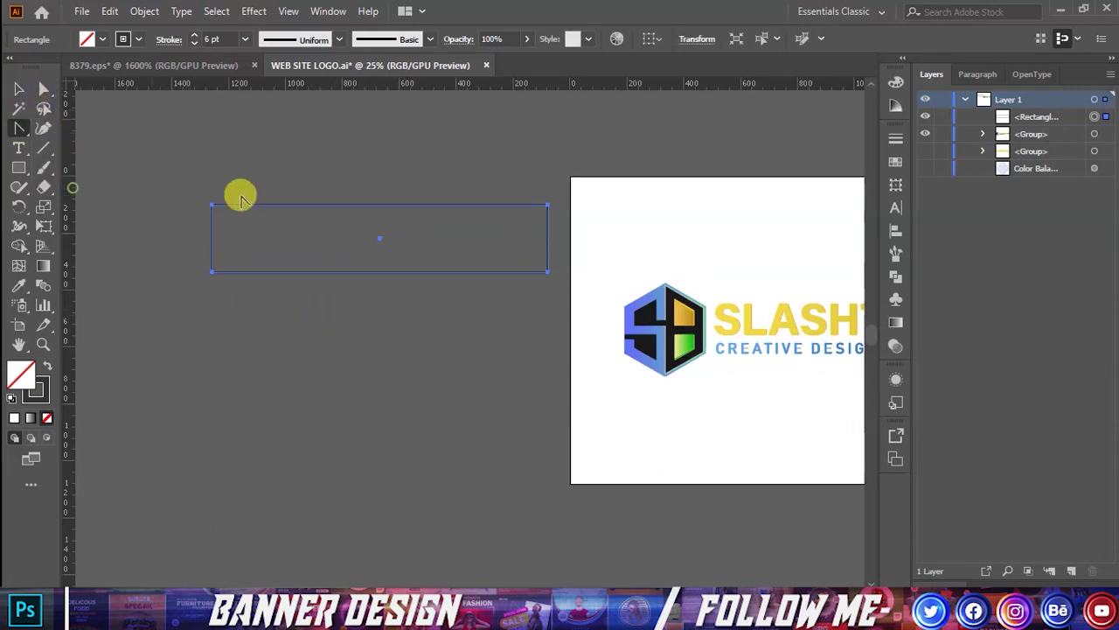
Delete the rectangle's top segment and redraw a short segment from the top-left corner
click(366, 208)
key(Delete)
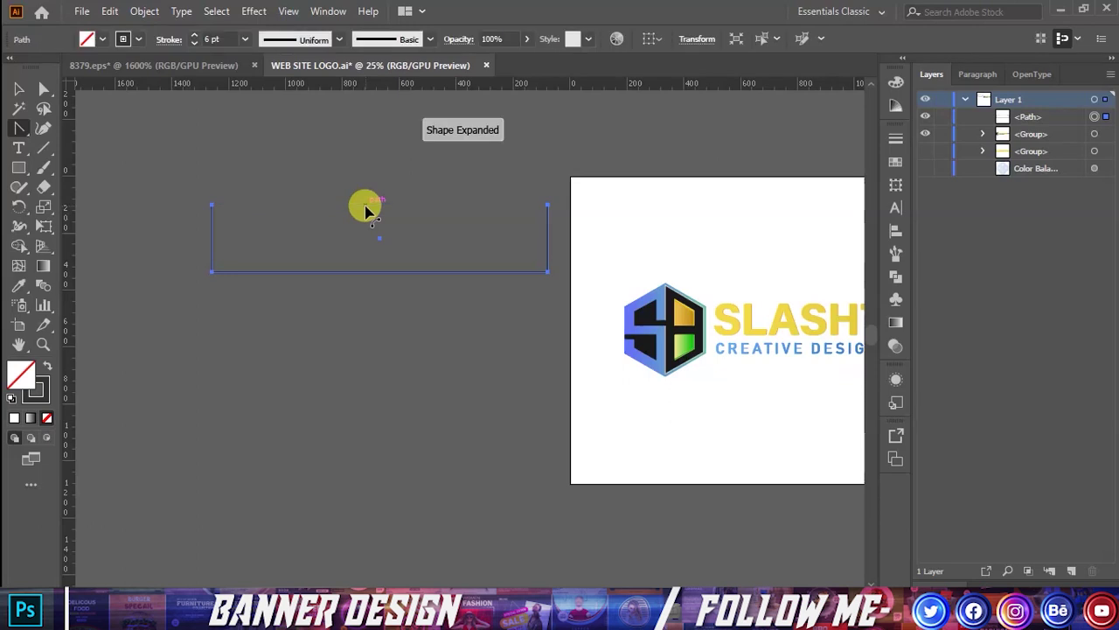
drag(19, 128, 79, 125)
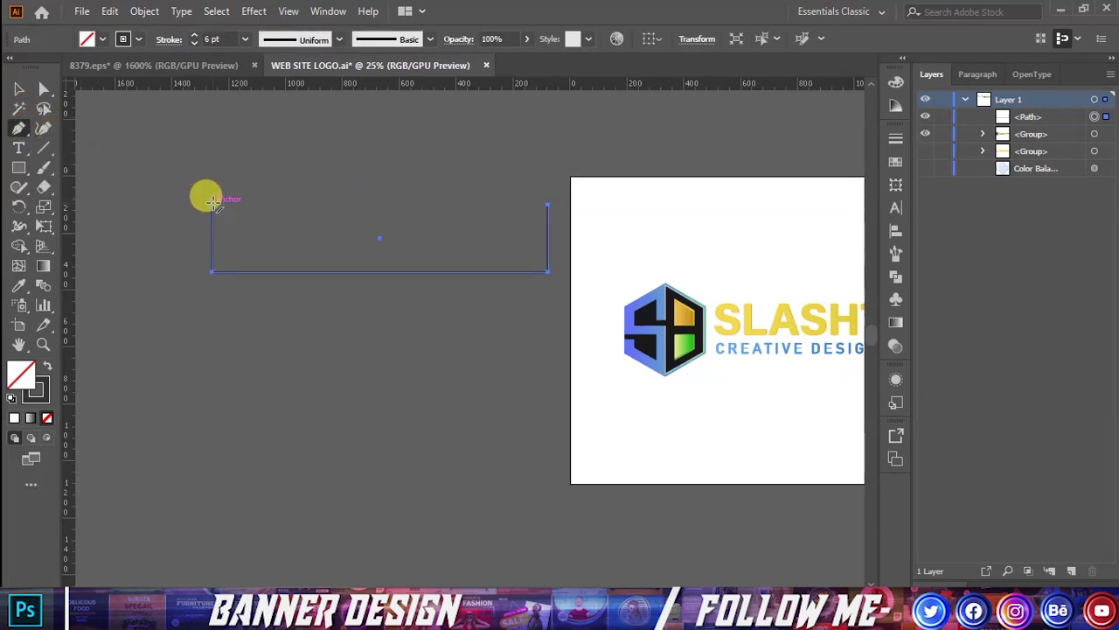
click(212, 205)
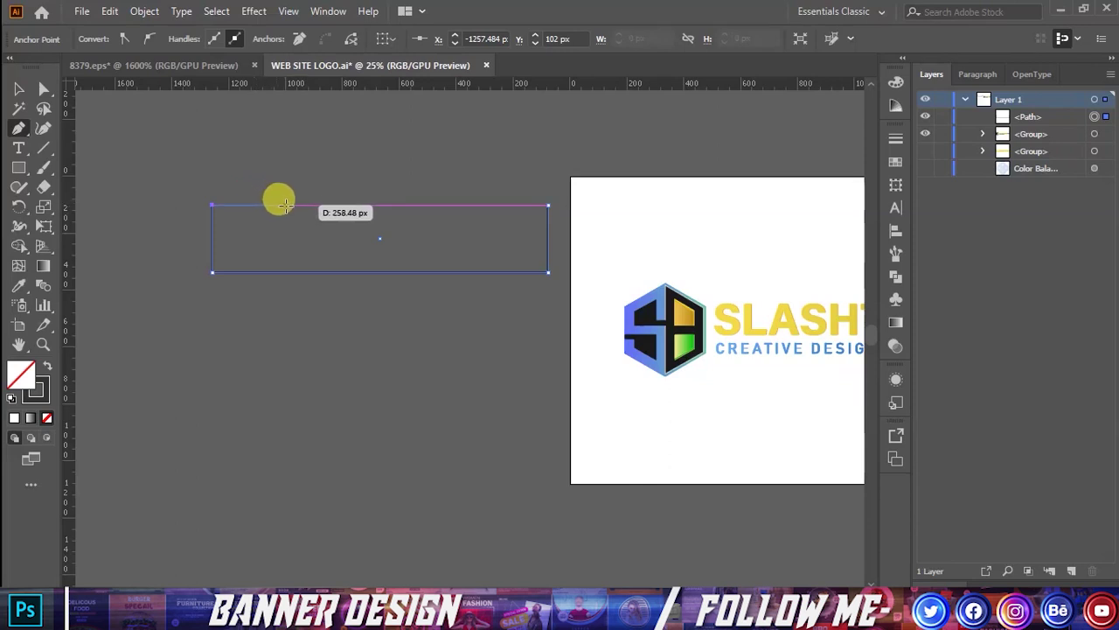
click(285, 204)
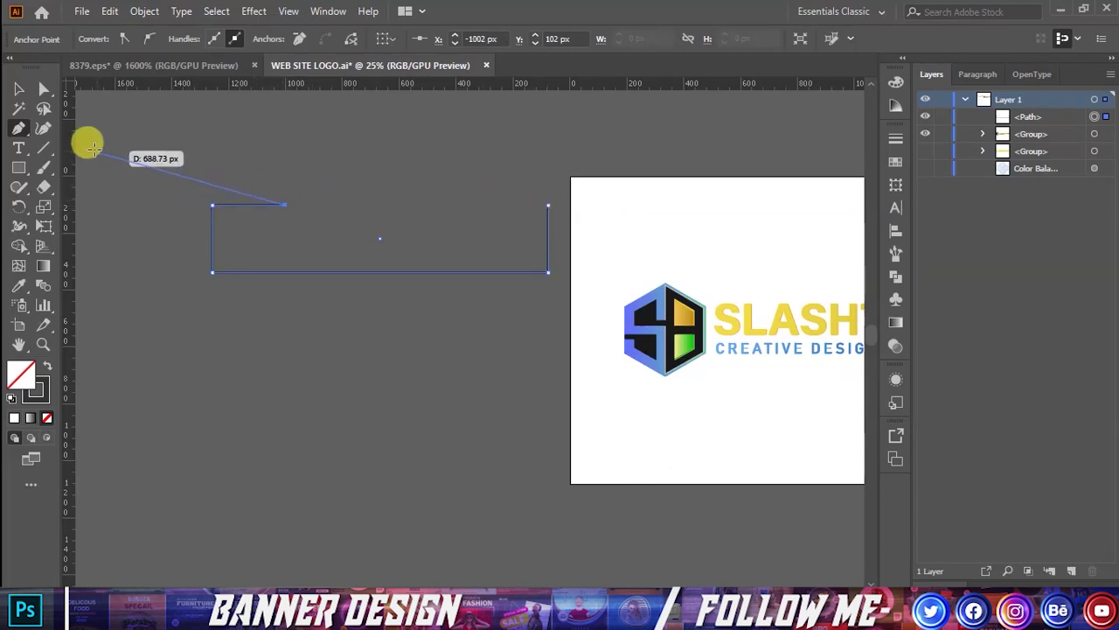
click(18, 89)
click(19, 128)
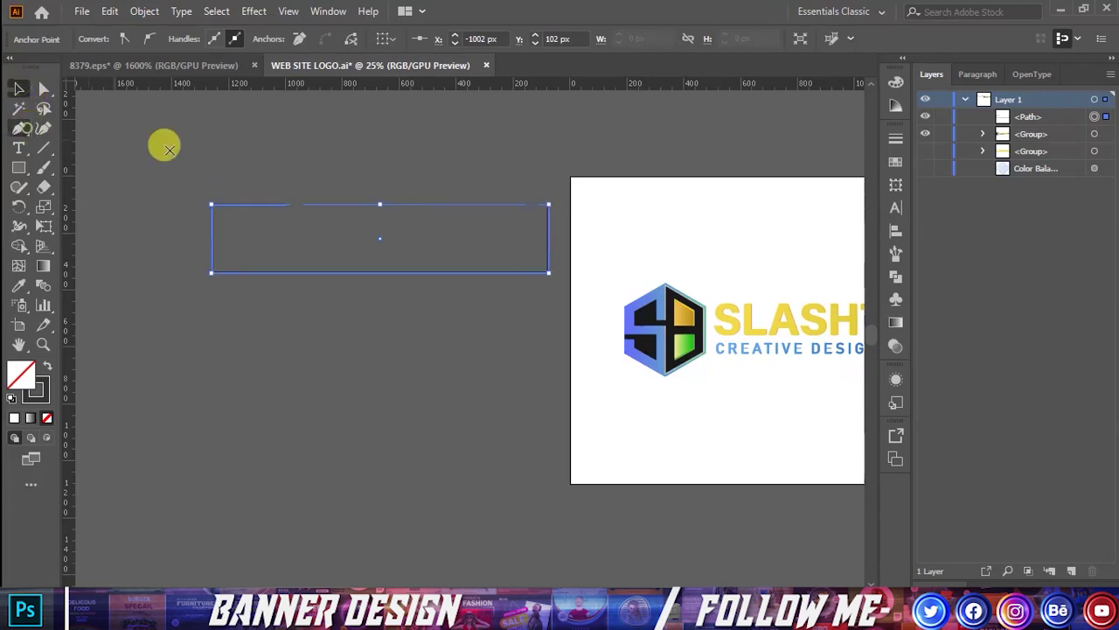
Draw a matching short top segment from the top-right corner, leaving a gap
click(548, 205)
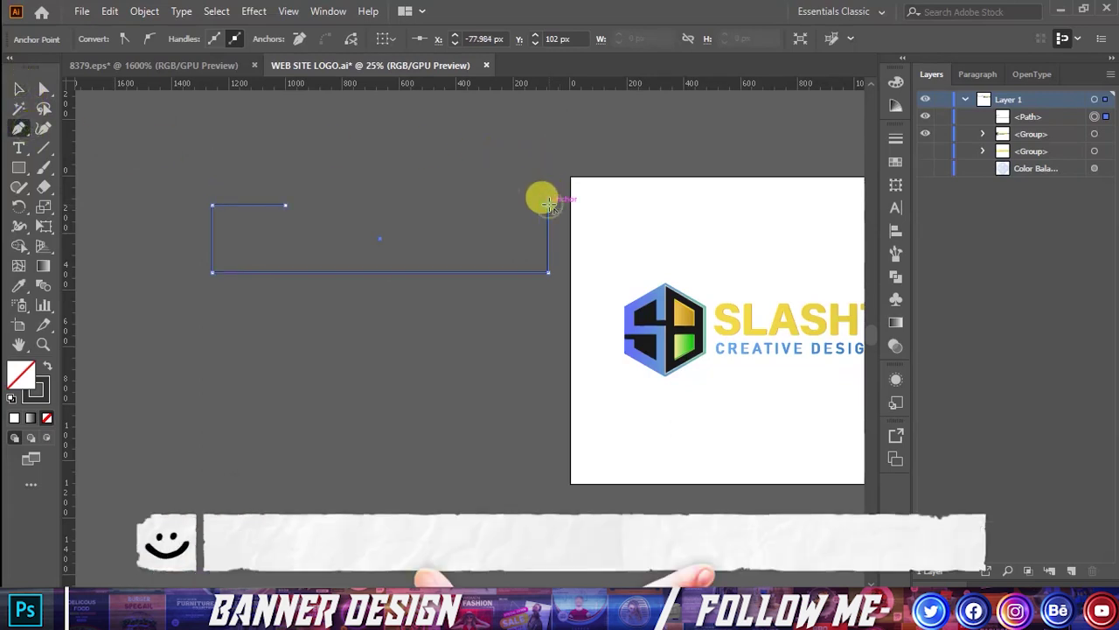
click(474, 205)
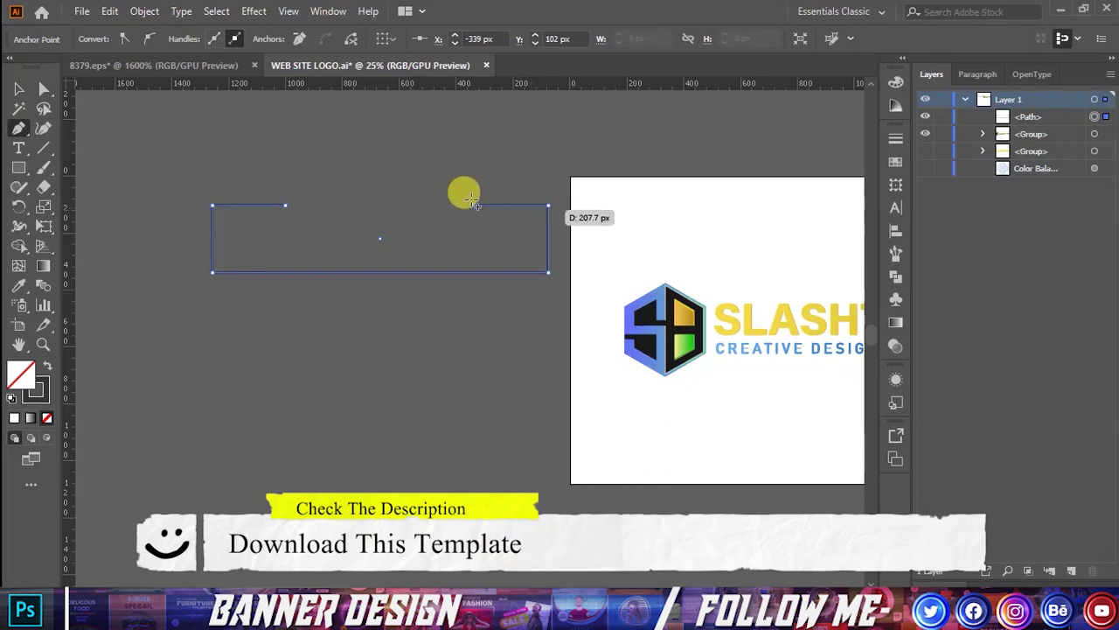
click(19, 88)
click(162, 119)
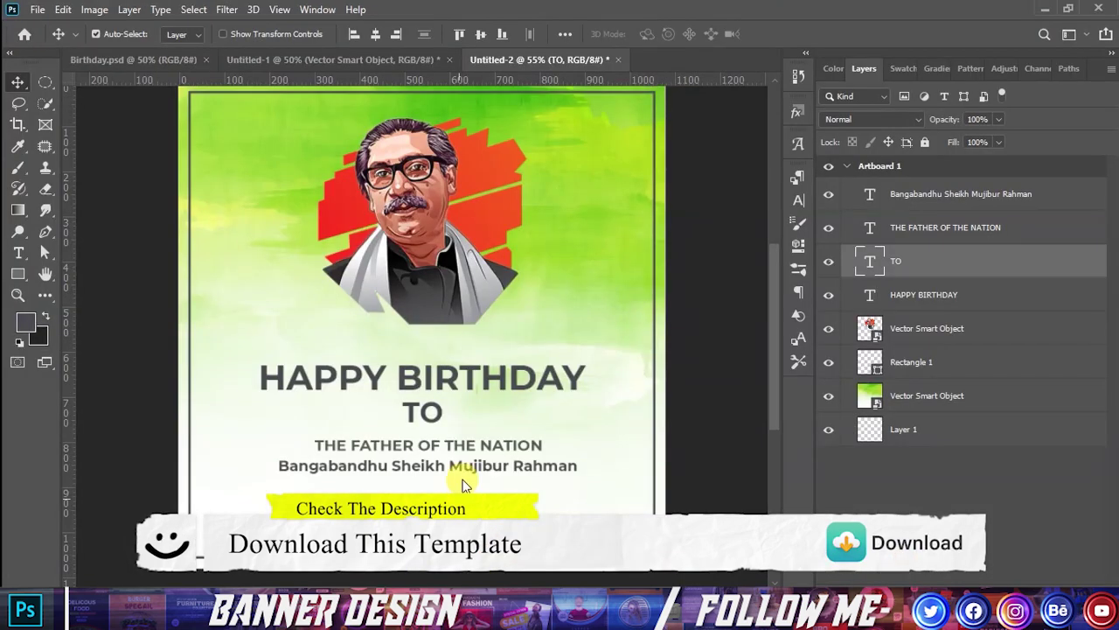
Paste the open-topped frame, scale it to about 16.27% × 11.01%, and centre it over the subtitles
key(ctrl+v)
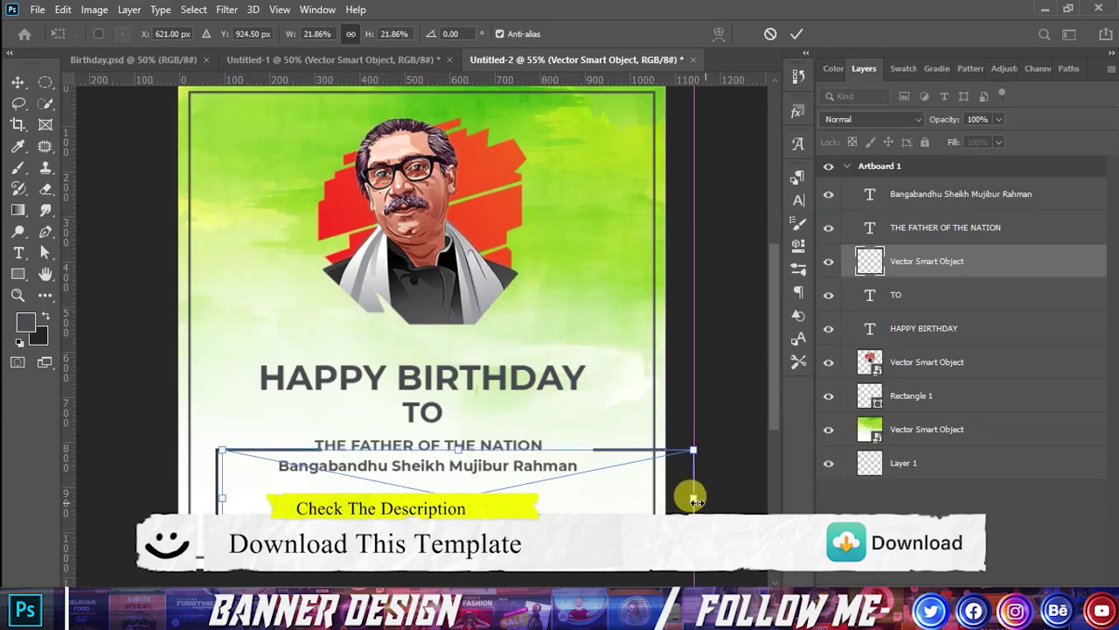
drag(701, 500, 645, 500)
mouse_move(499, 513)
mouse_down()
mouse_move(463, 477)
mouse_move(461, 458)
mouse_up()
Fit the frame to 16.05% × 9.23% around the name line, then open its contents in Illustrator
drag(443, 421, 438, 466)
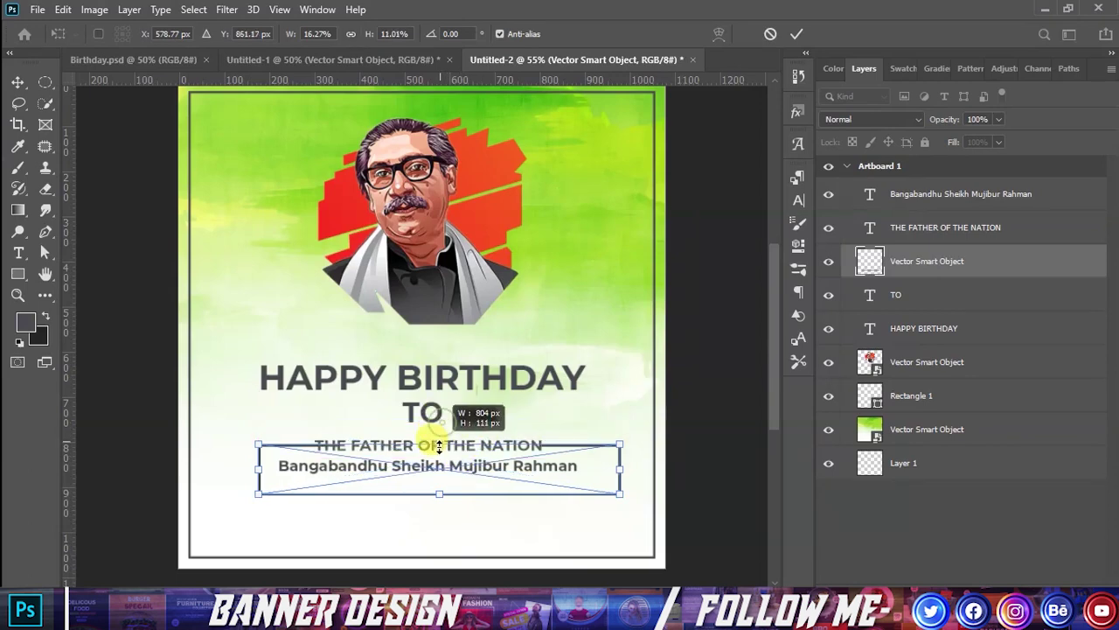
drag(438, 466, 439, 501)
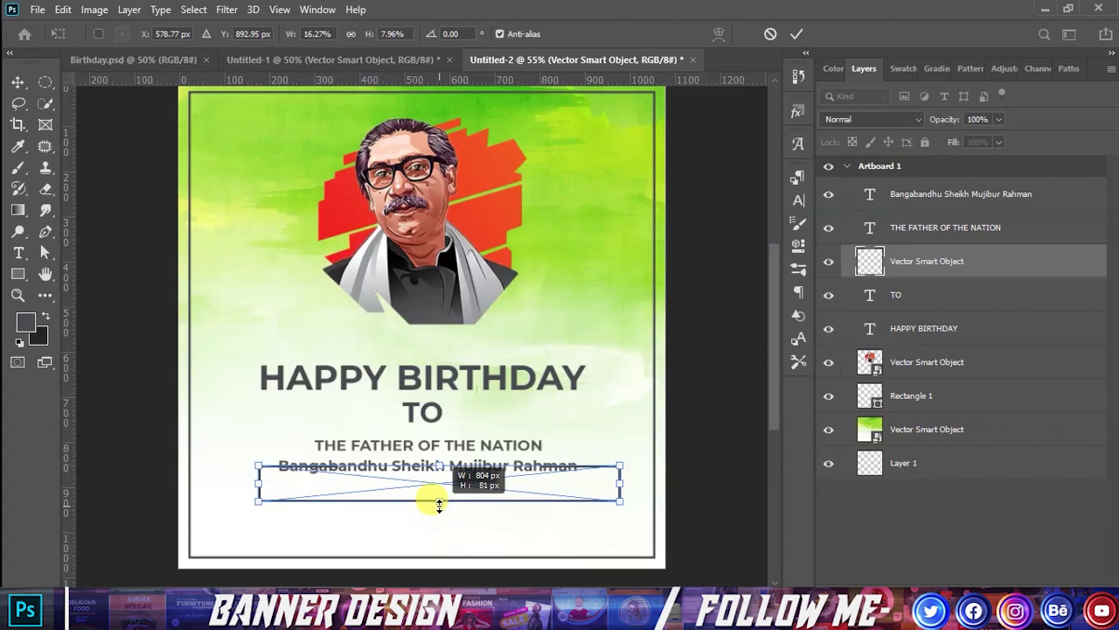
drag(437, 467, 438, 452)
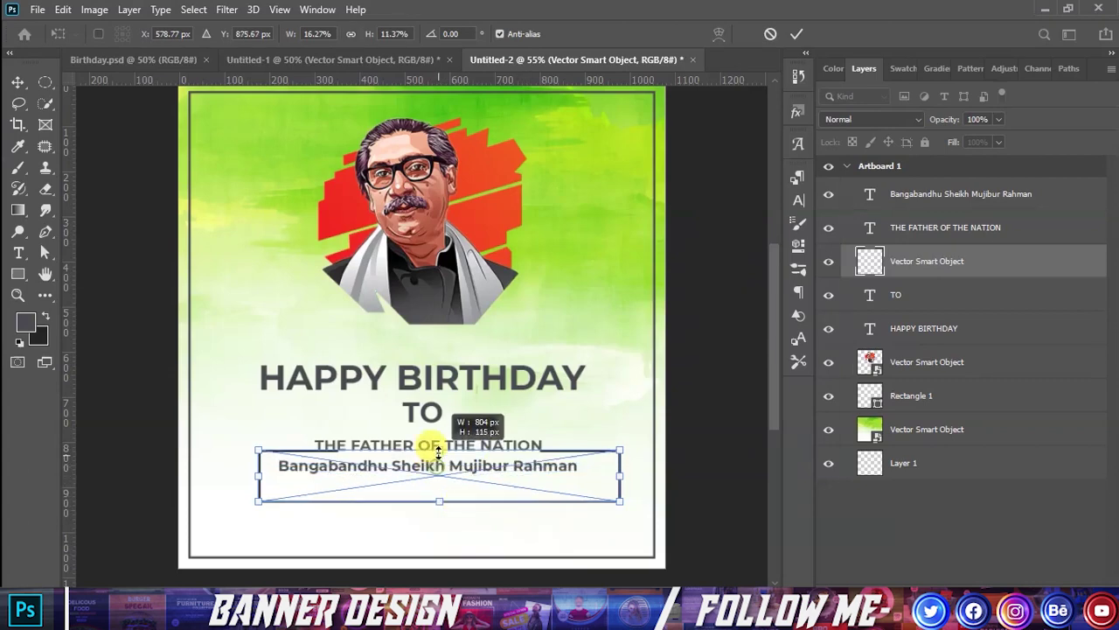
drag(460, 502, 460, 484)
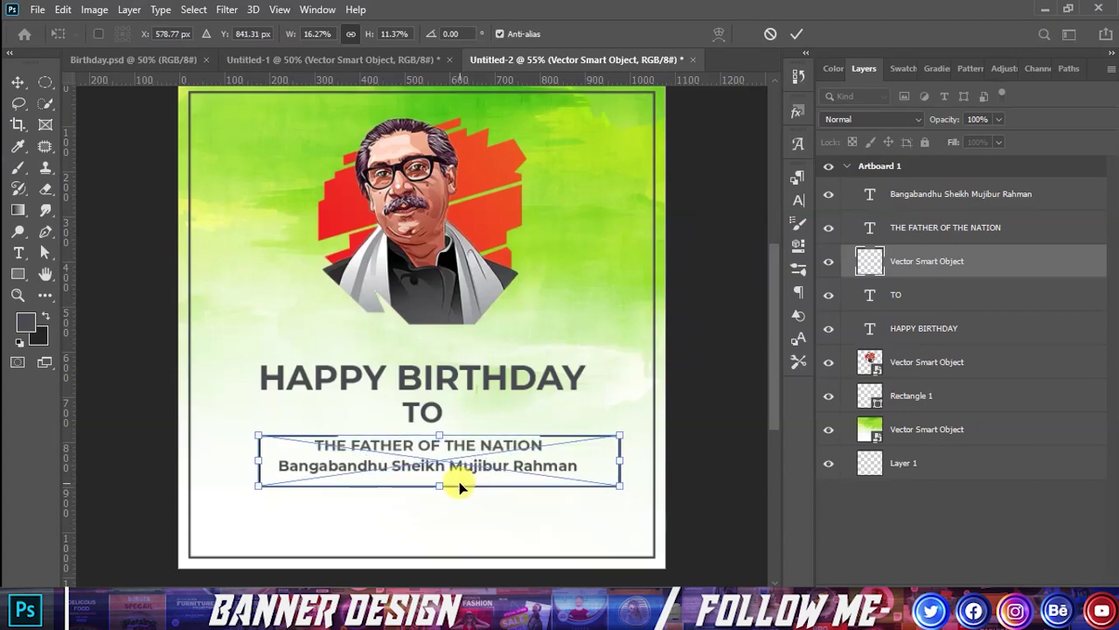
drag(434, 433, 434, 444)
key(Down)
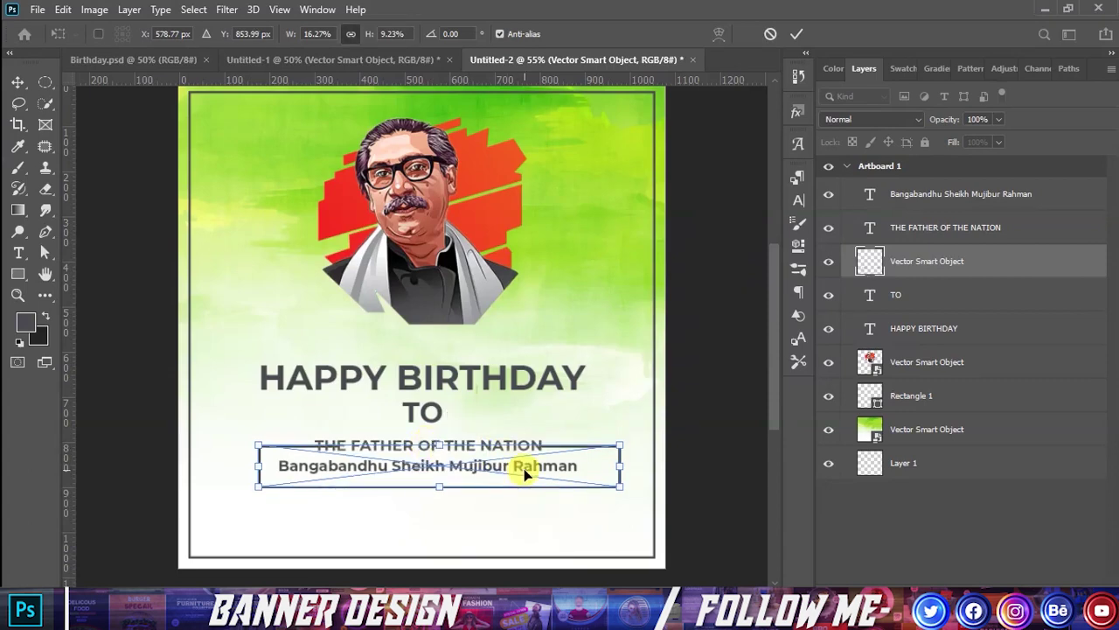
drag(626, 468, 620, 468)
click(797, 39)
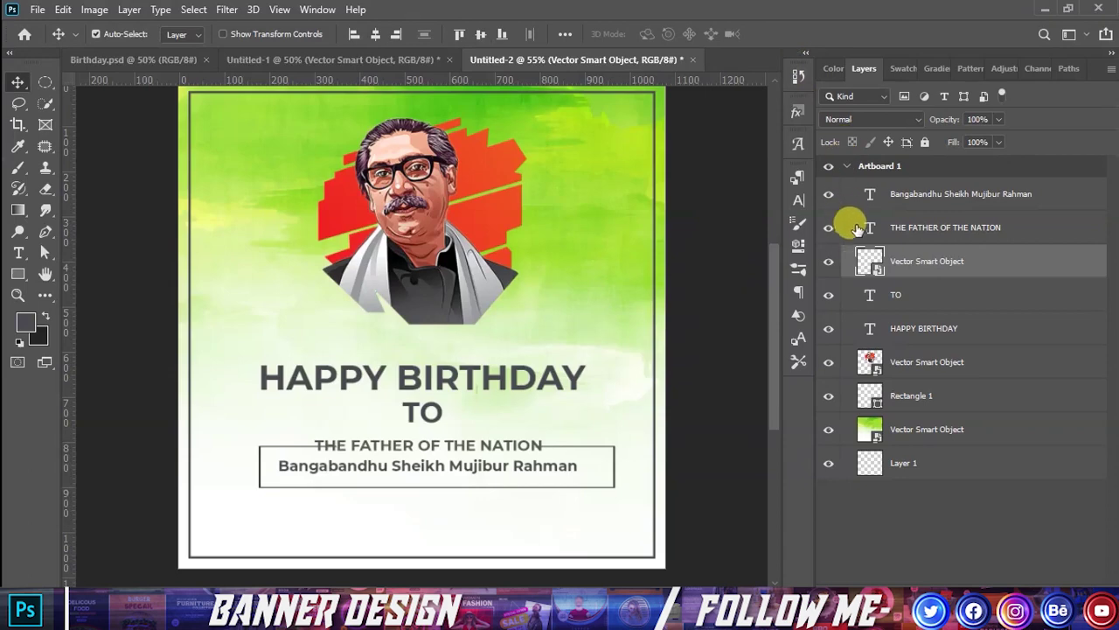
double_click(868, 259)
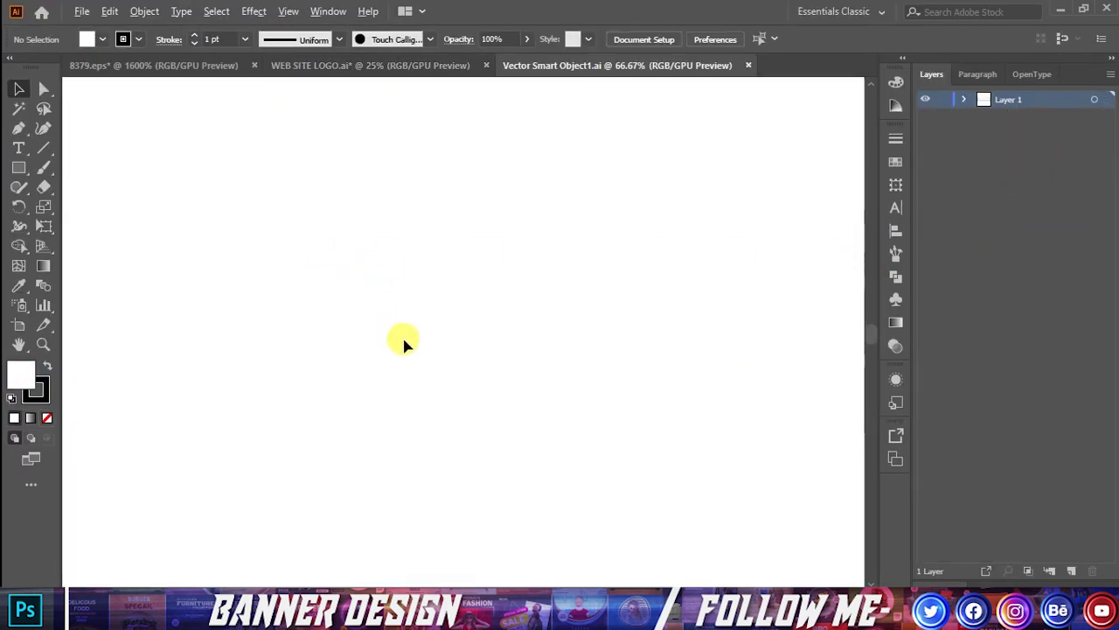
Select the top-left and top-right end anchors of the frame path with Direct Selection
alt+scroll(402, 341, down, 2)
alt+scroll(405, 338, down, 1)
alt+scroll(467, 345, down, 2)
alt+scroll(367, 321, up, 2)
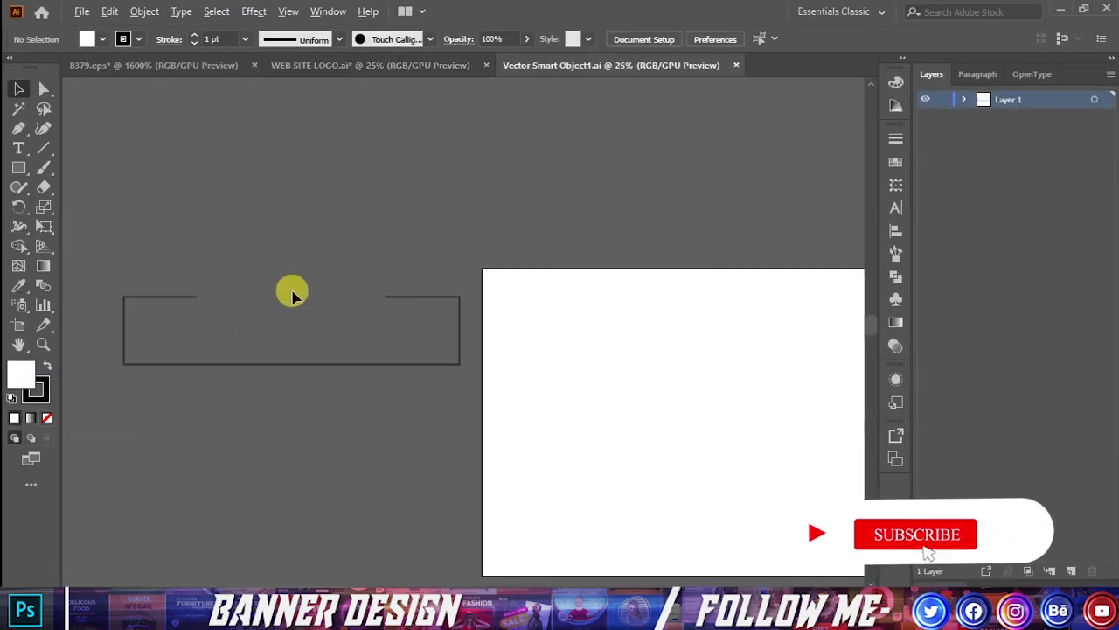
click(183, 297)
click(44, 88)
click(187, 294)
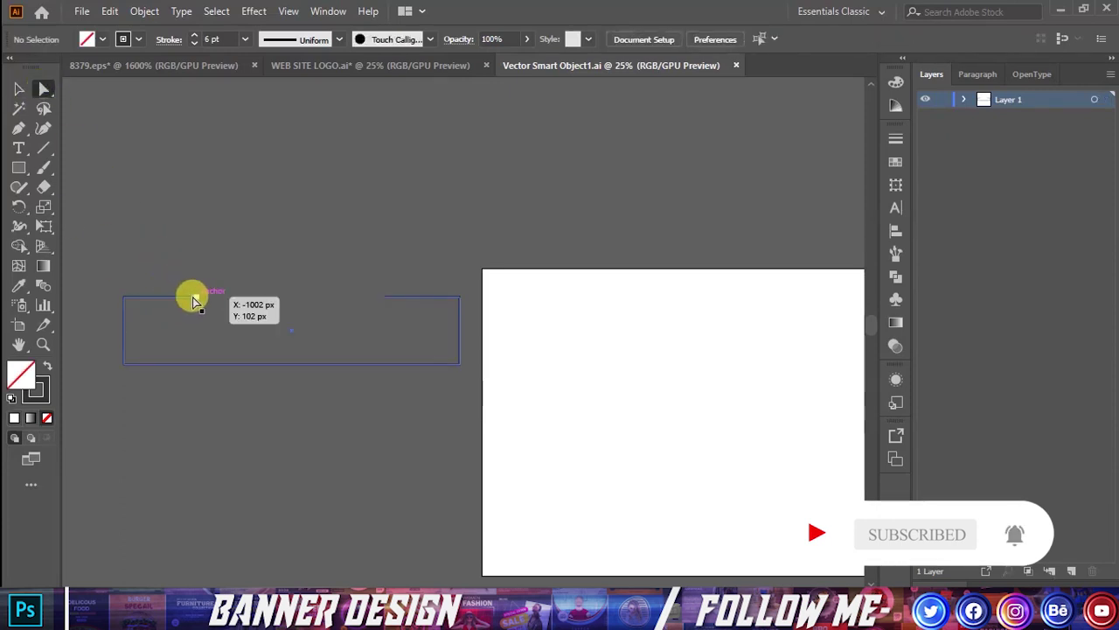
click(195, 299)
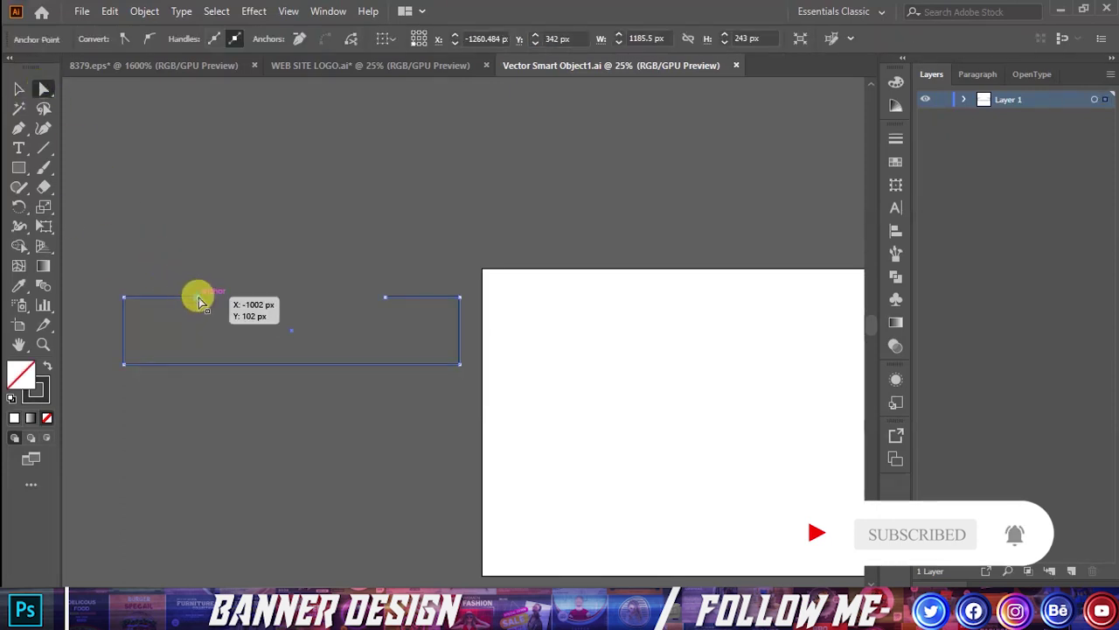
click(389, 300)
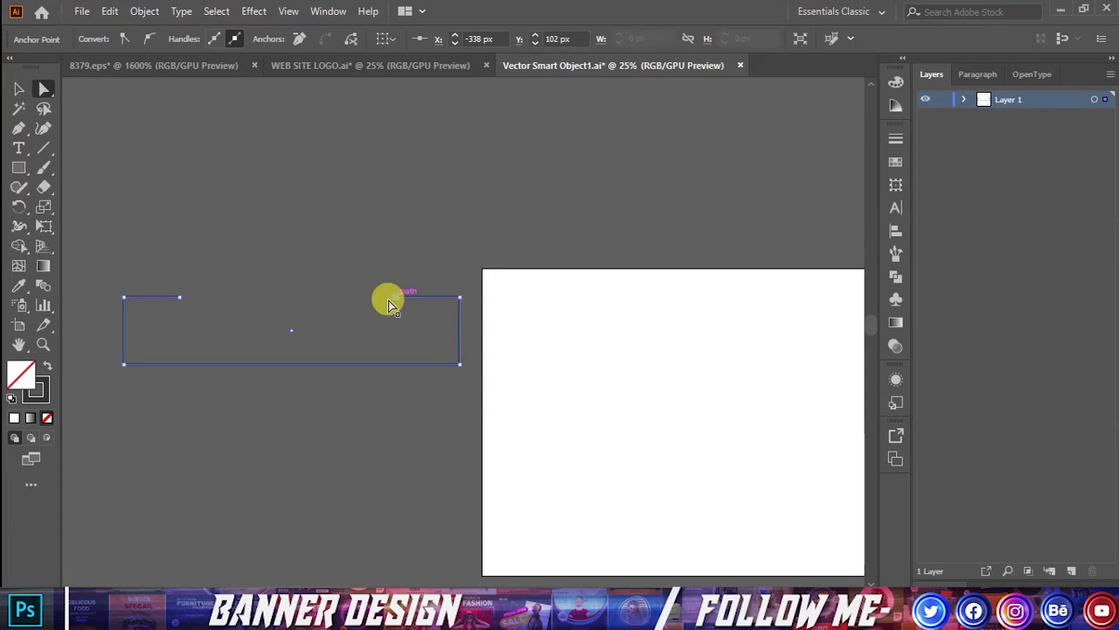
Delete the top-right end anchor to widen the top gap, save, and return to Photoshop
key(Delete)
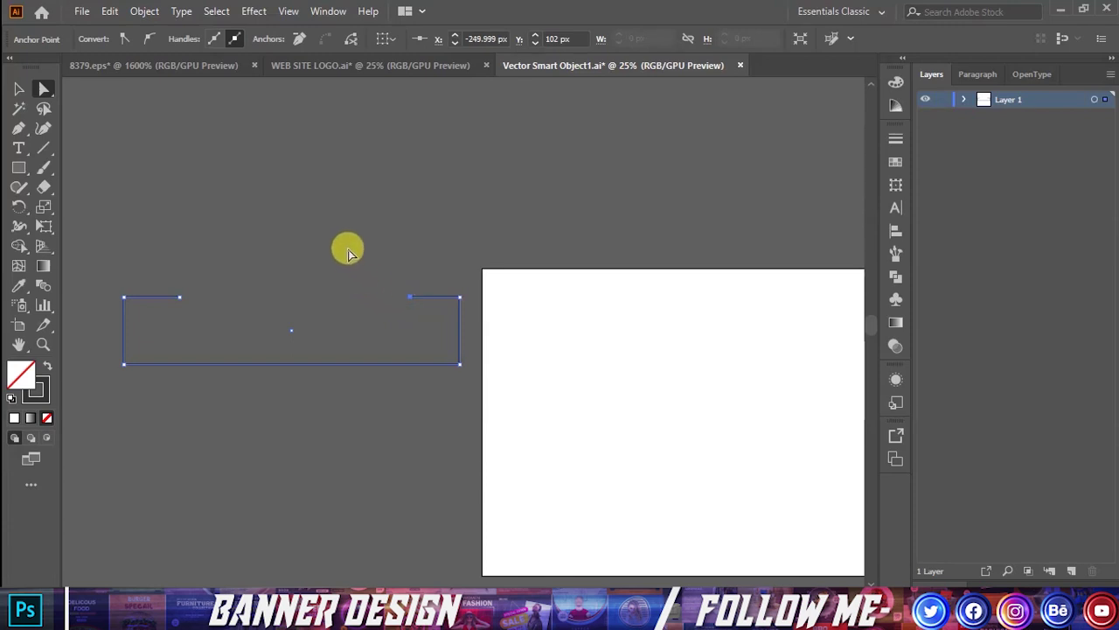
click(350, 254)
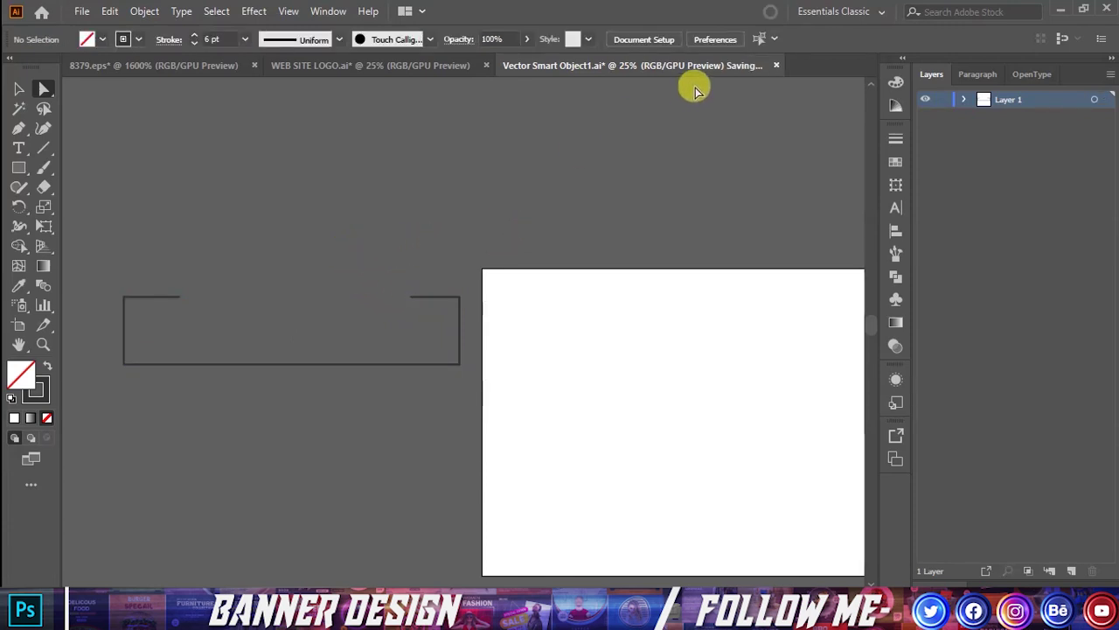
key(ctrl+s)
key(alt+Tab)
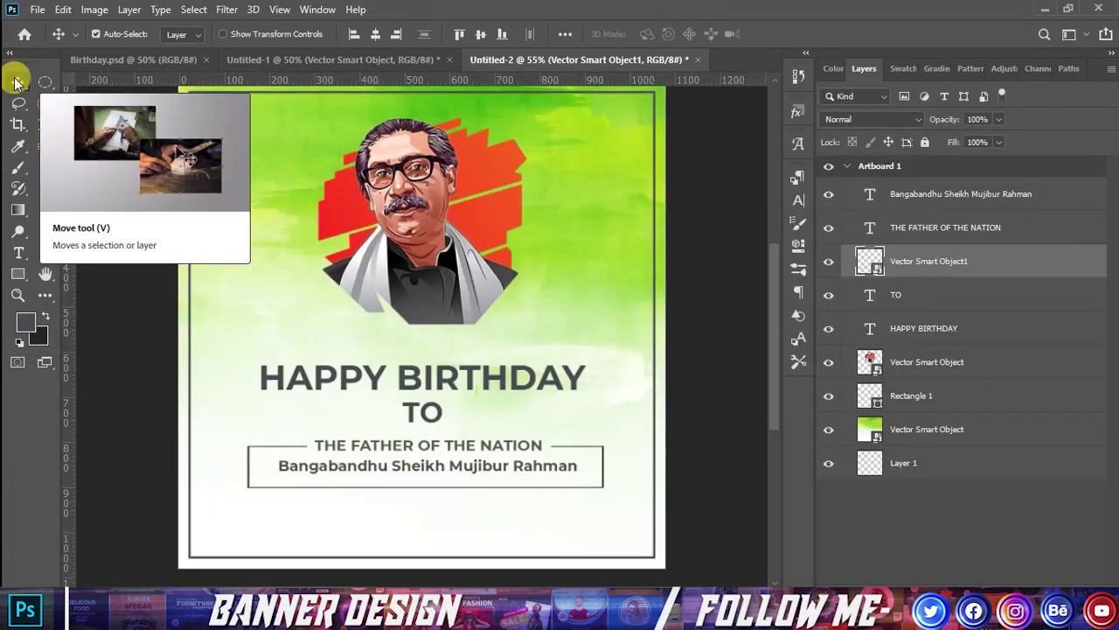
Nudge the Vector Smart Object1 frame layer up one step
click(714, 250)
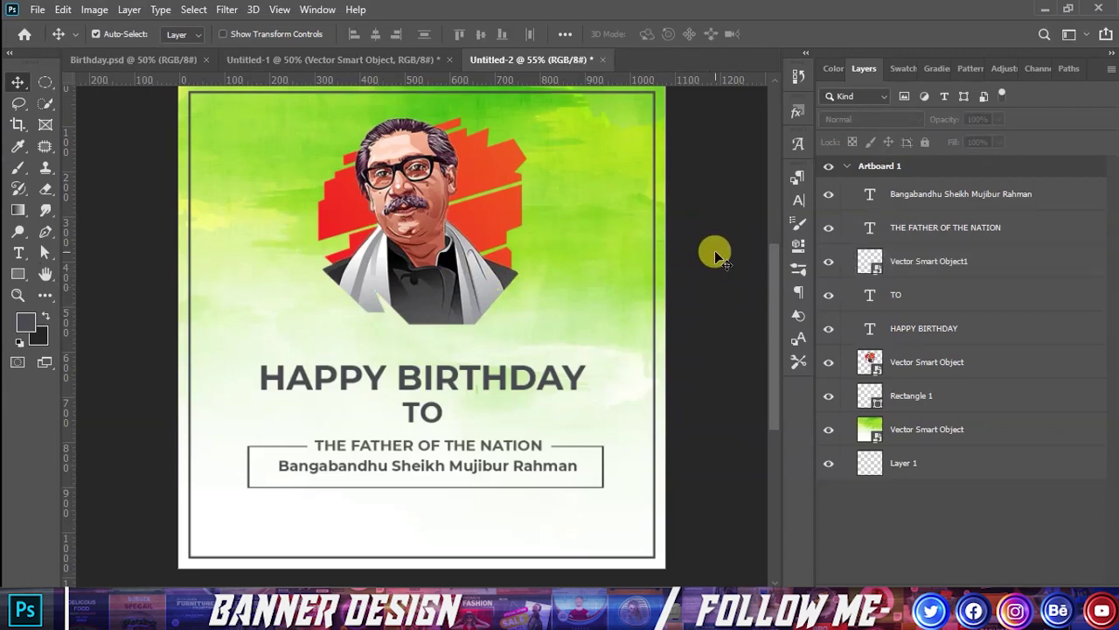
click(912, 271)
key(Up)
key(Up)
key(Up)
key(Up)
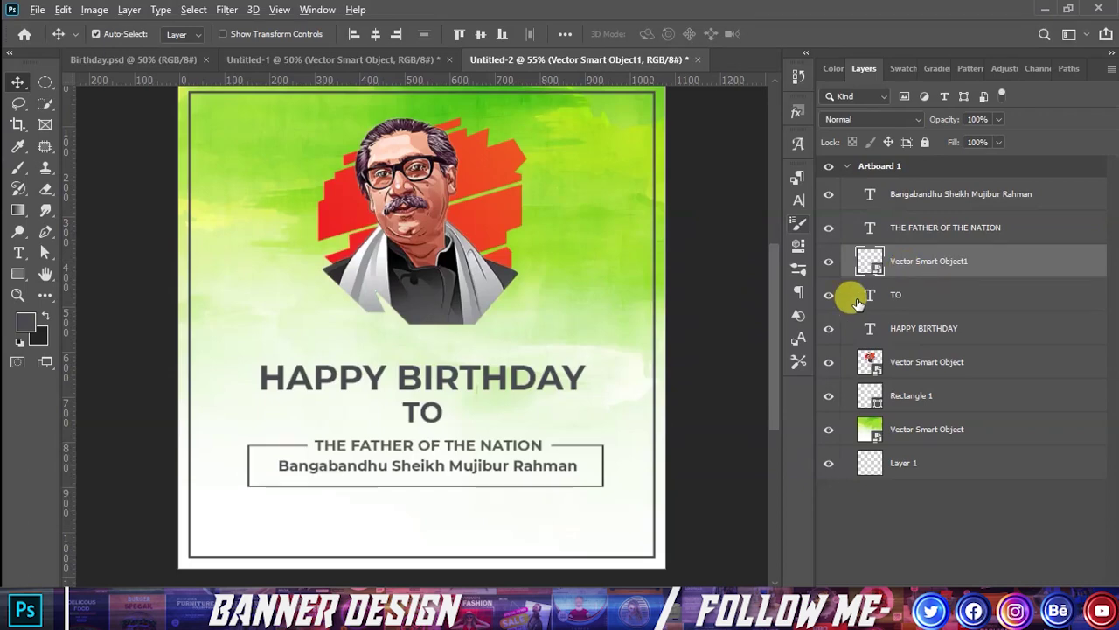
Move the HAPPY BIRTHDAY text layer to the top of the layer stack
scroll(593, 493, down, 2)
click(899, 306)
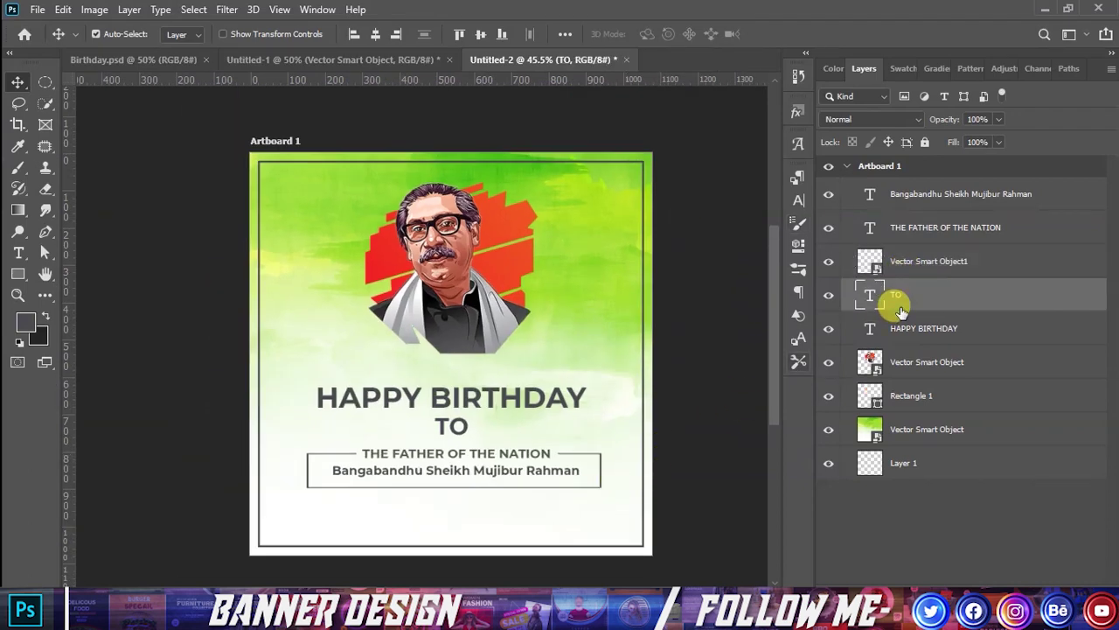
drag(931, 339, 933, 181)
Group the subtitle text and frame layers into Group 1 and move the TO layer up
click(933, 232)
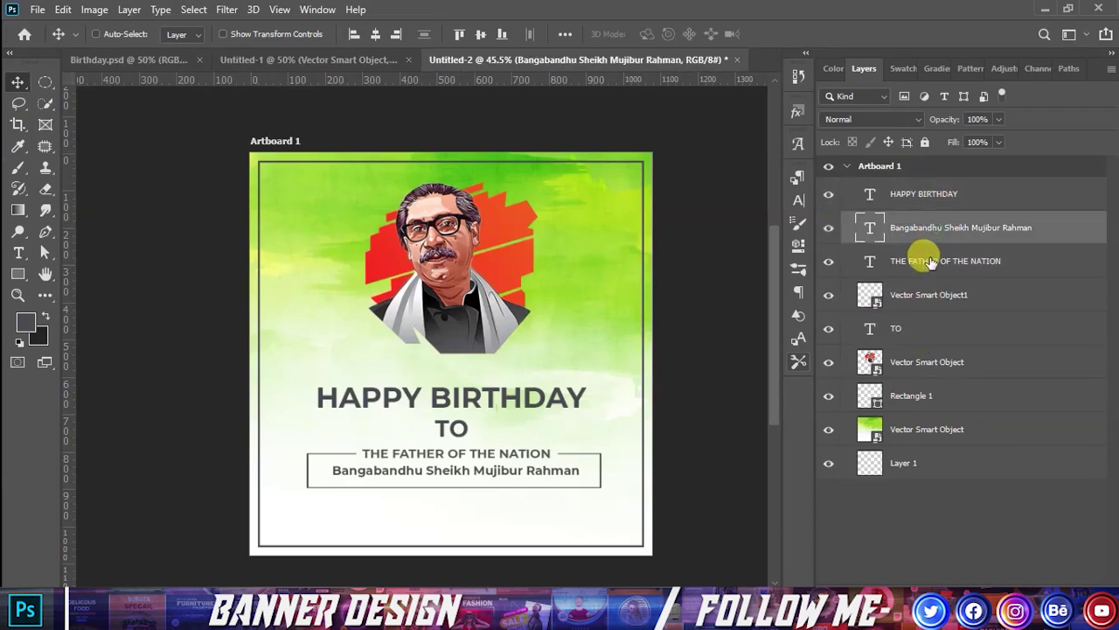
shift+click(927, 294)
key(ctrl+g)
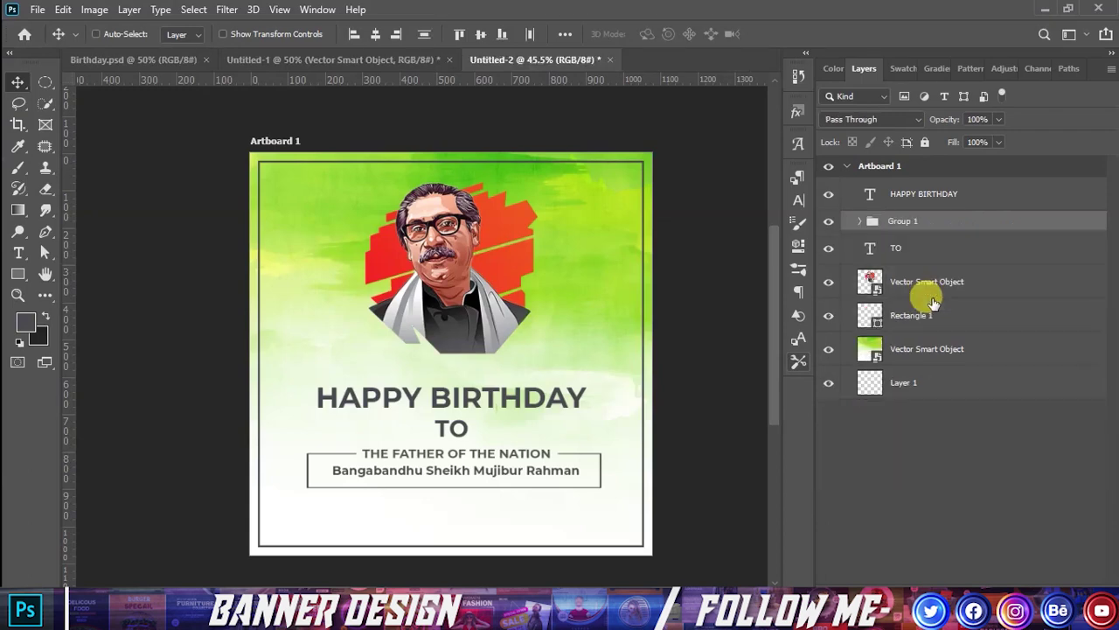
drag(920, 254, 917, 209)
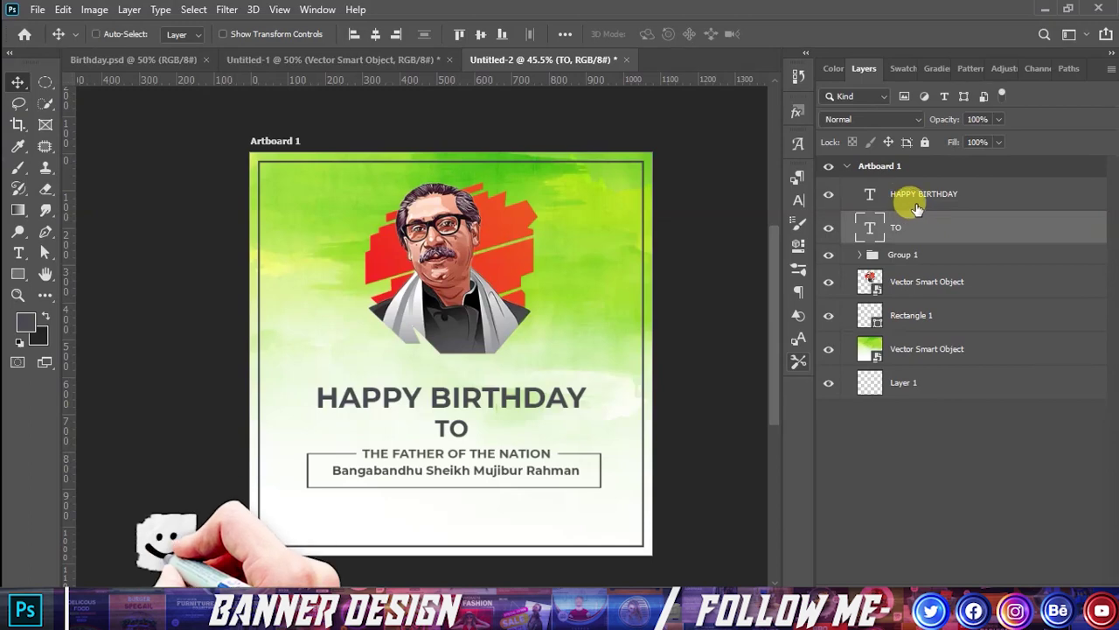
Scale HAPPY BIRTHDAY, TO and Group 1 together to 102.78%
click(906, 252)
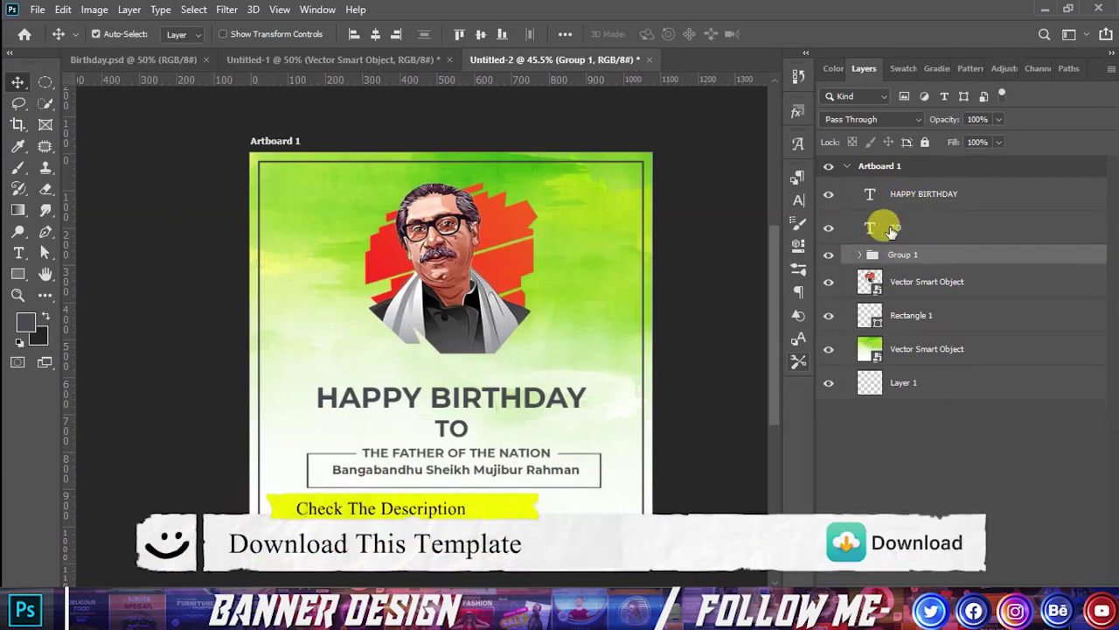
click(892, 225)
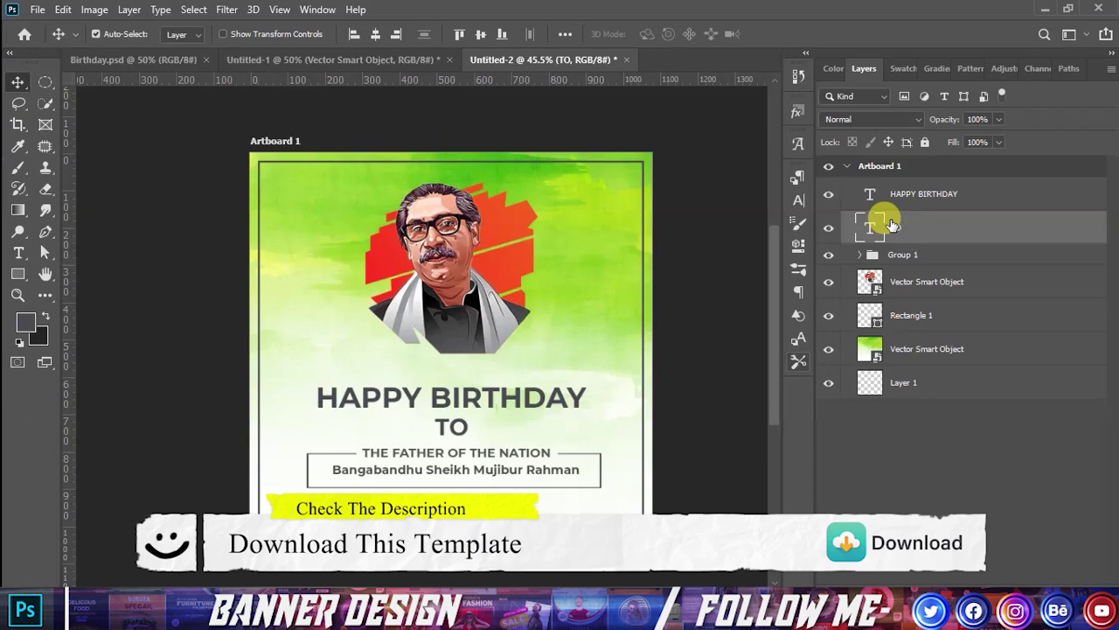
click(928, 202)
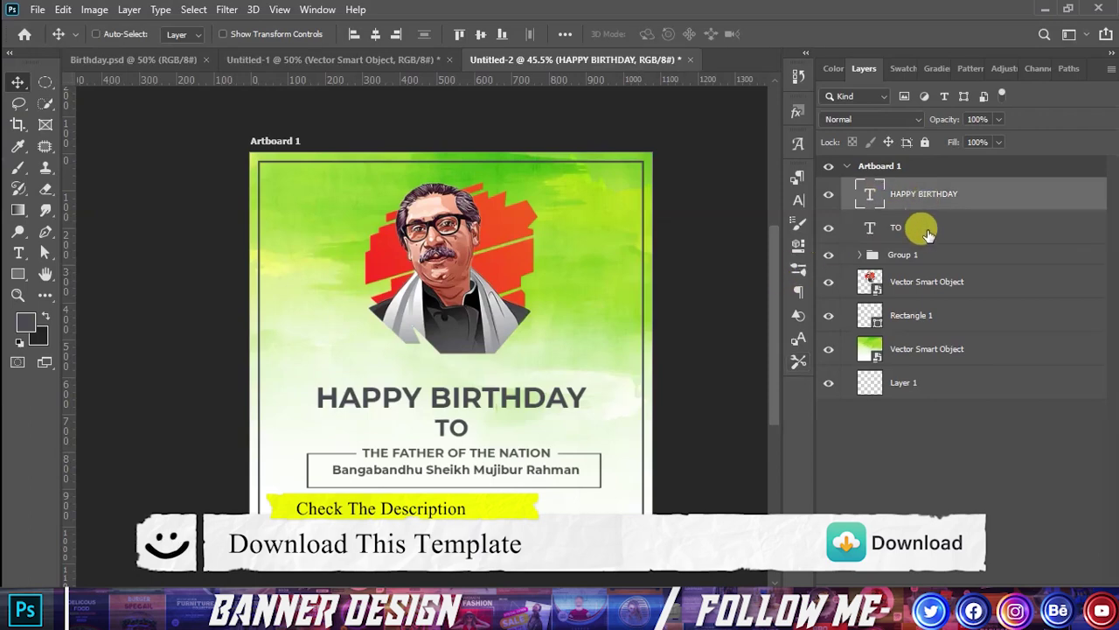
shift+click(920, 252)
key(ctrl+t)
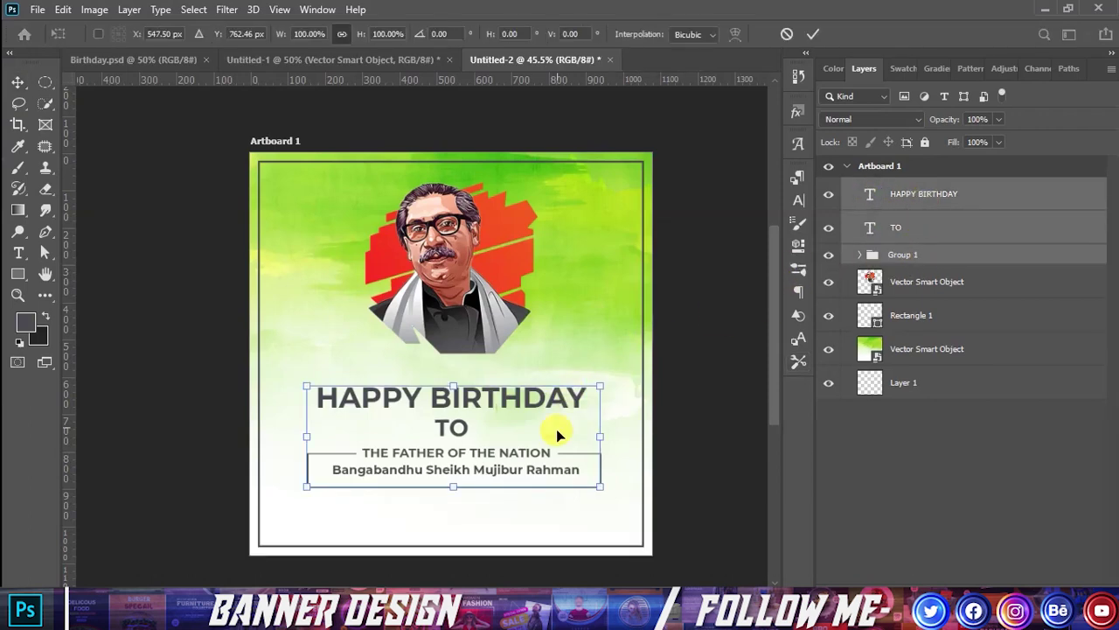
drag(600, 436, 605, 436)
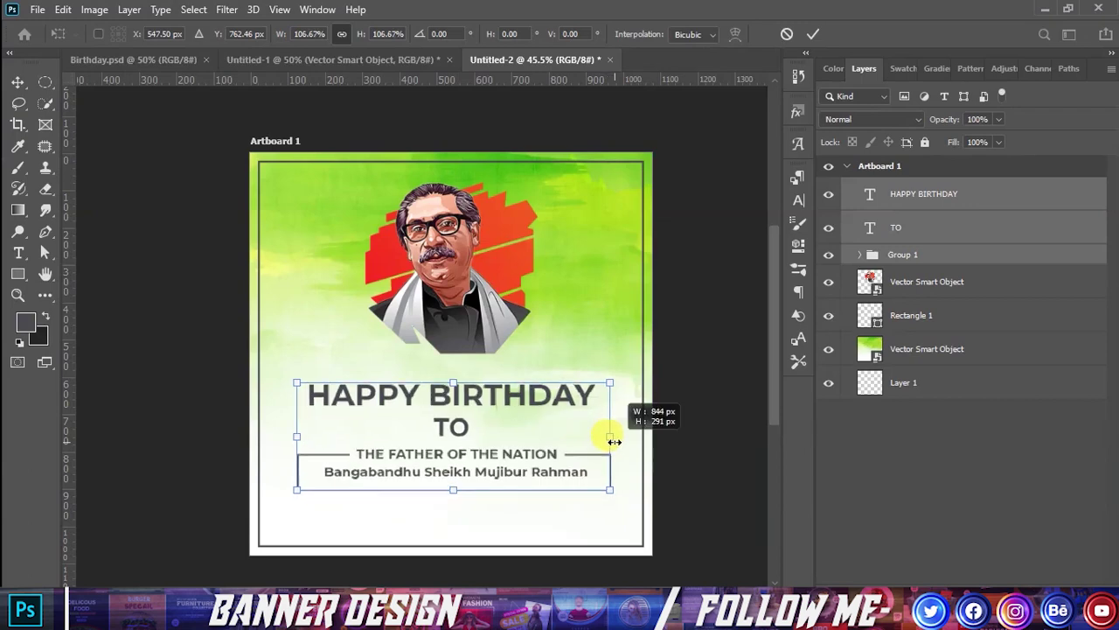
click(810, 34)
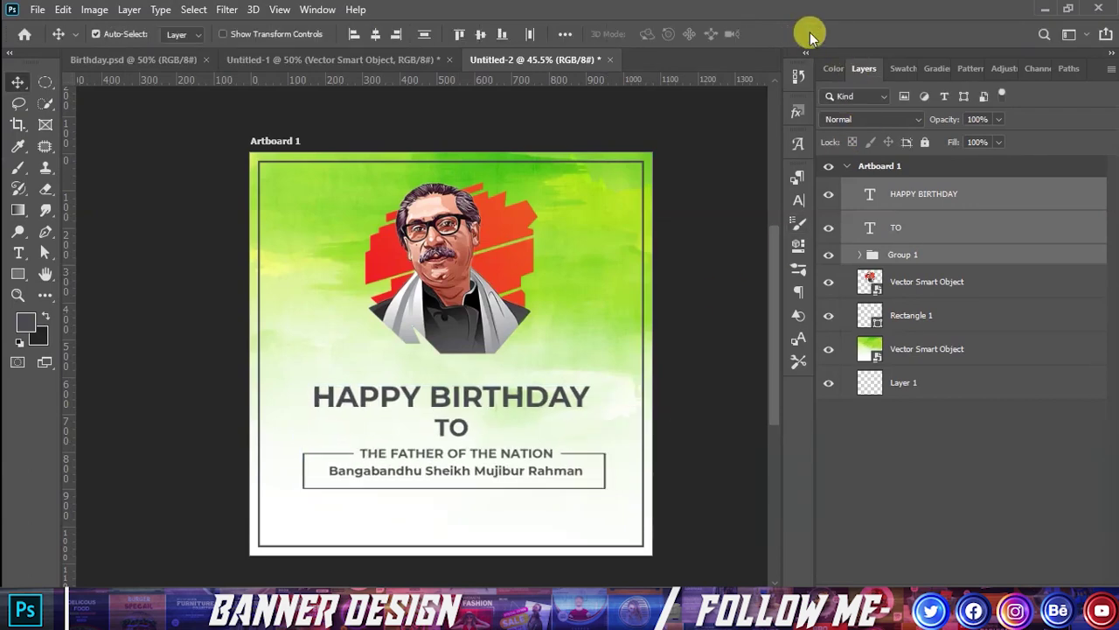
Align the text block and portrait on their horizontal centres
shift+click(925, 284)
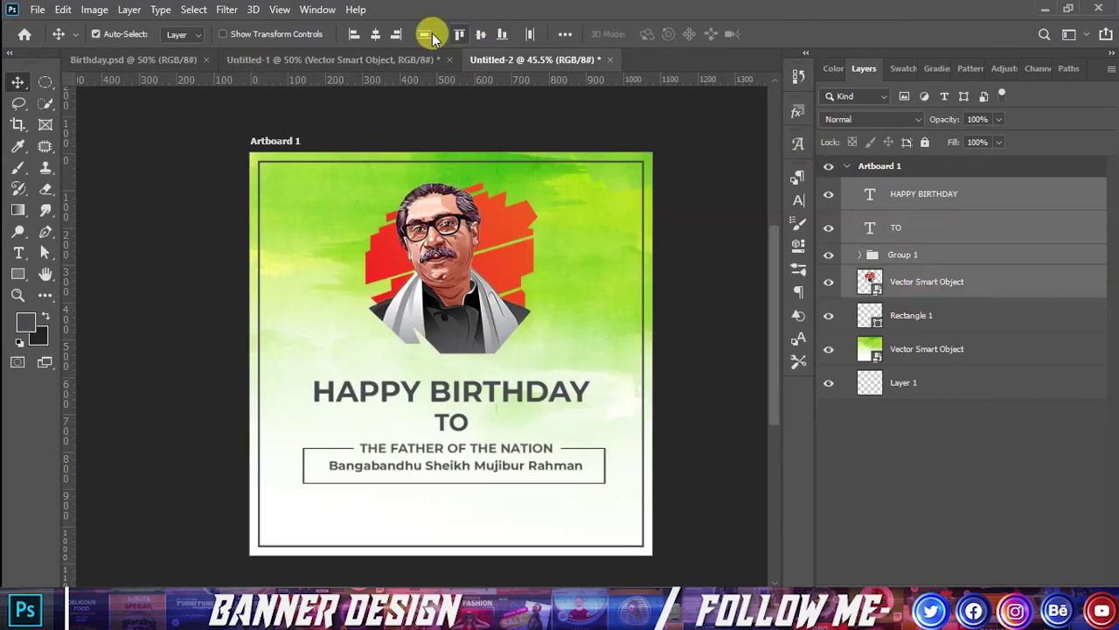
click(376, 35)
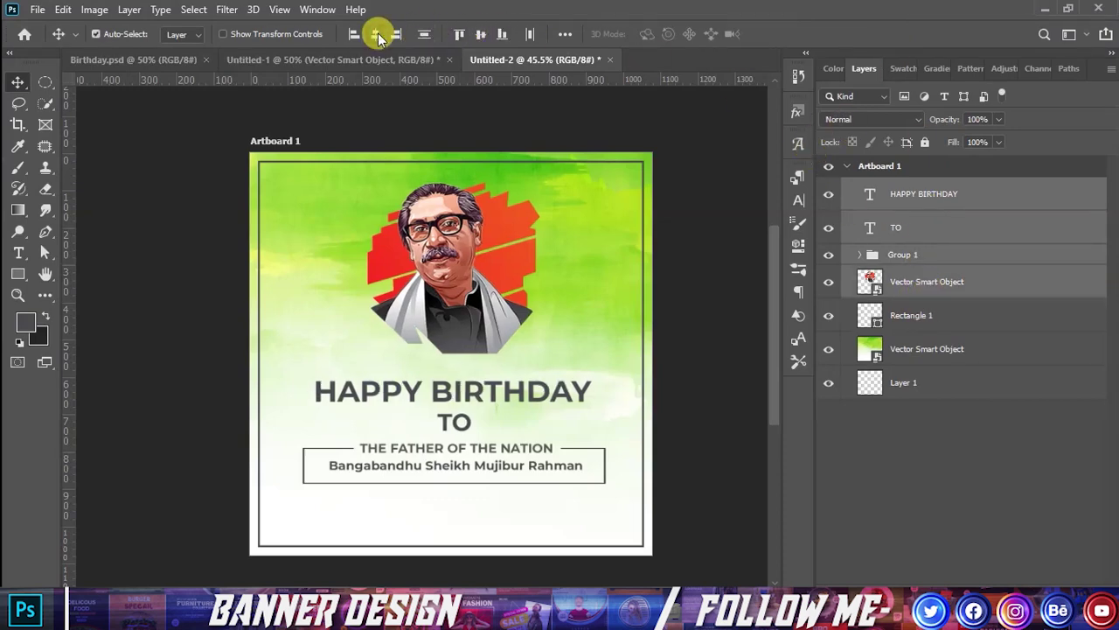
click(676, 269)
scroll(359, 437, down, 1)
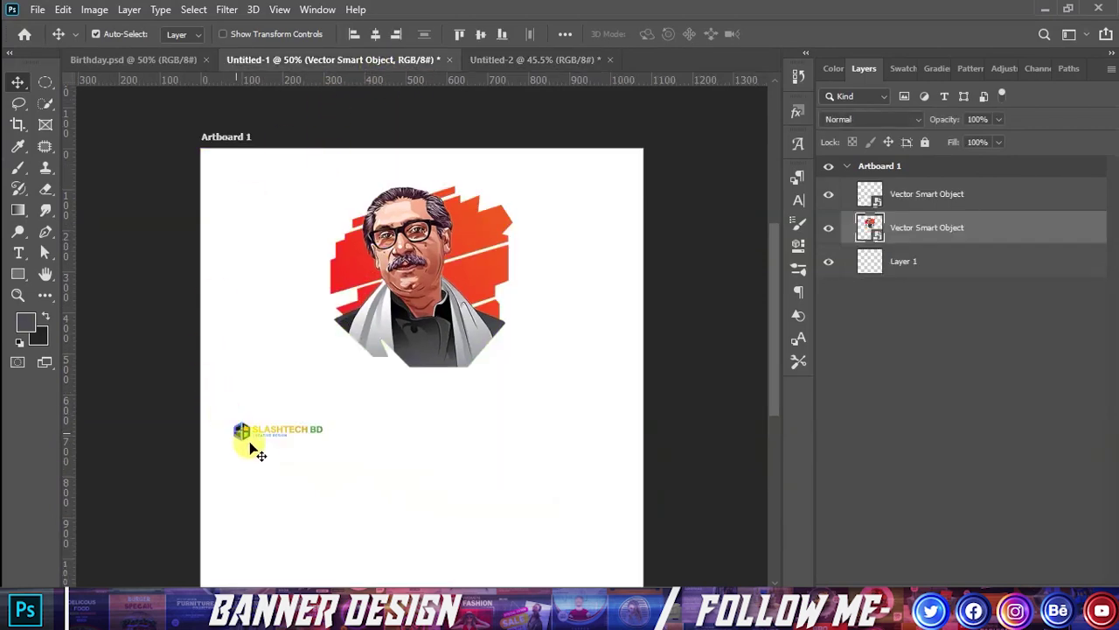
Drag the SLASHTECH BD logo from Untitled-1 into the Untitled-2 poster
drag(280, 428, 311, 395)
drag(242, 432, 542, 92)
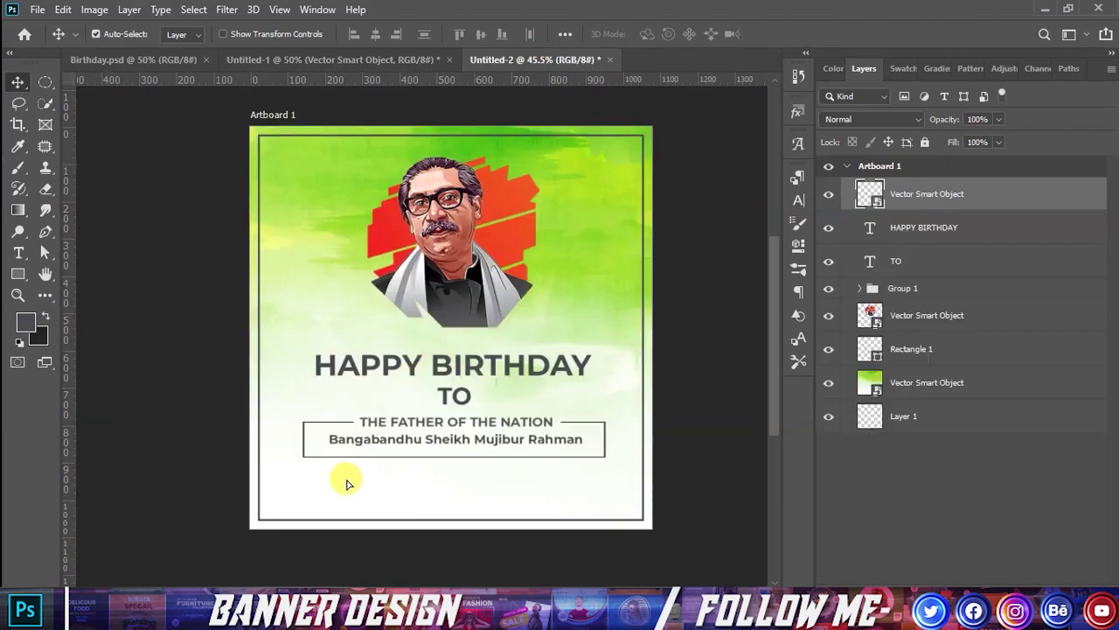
drag(543, 92, 354, 481)
Lock the green background layer
click(355, 481)
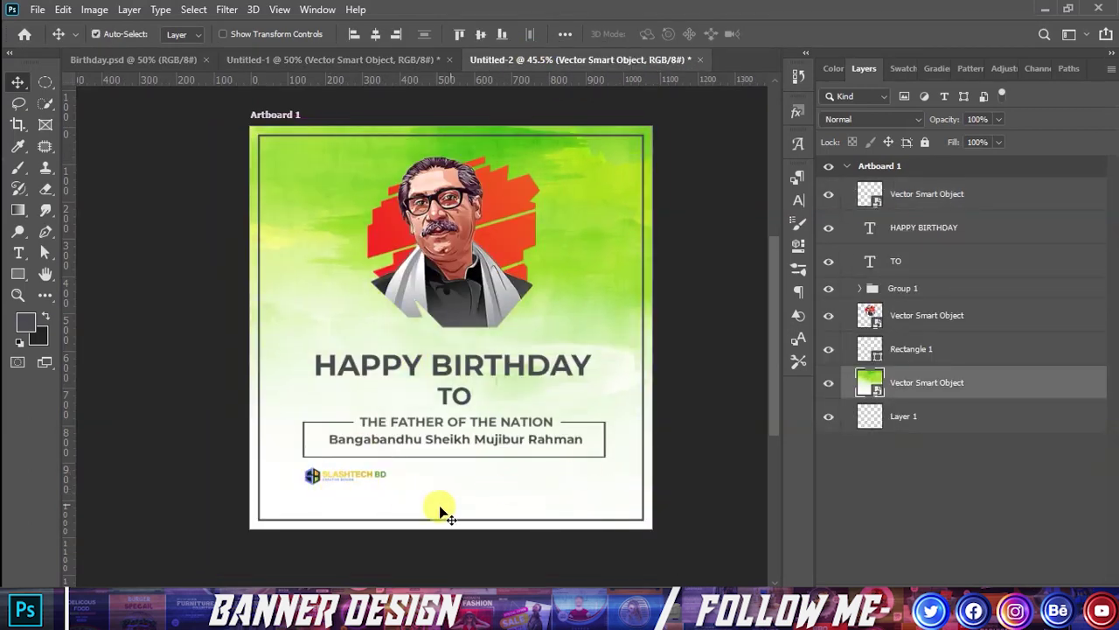
click(925, 142)
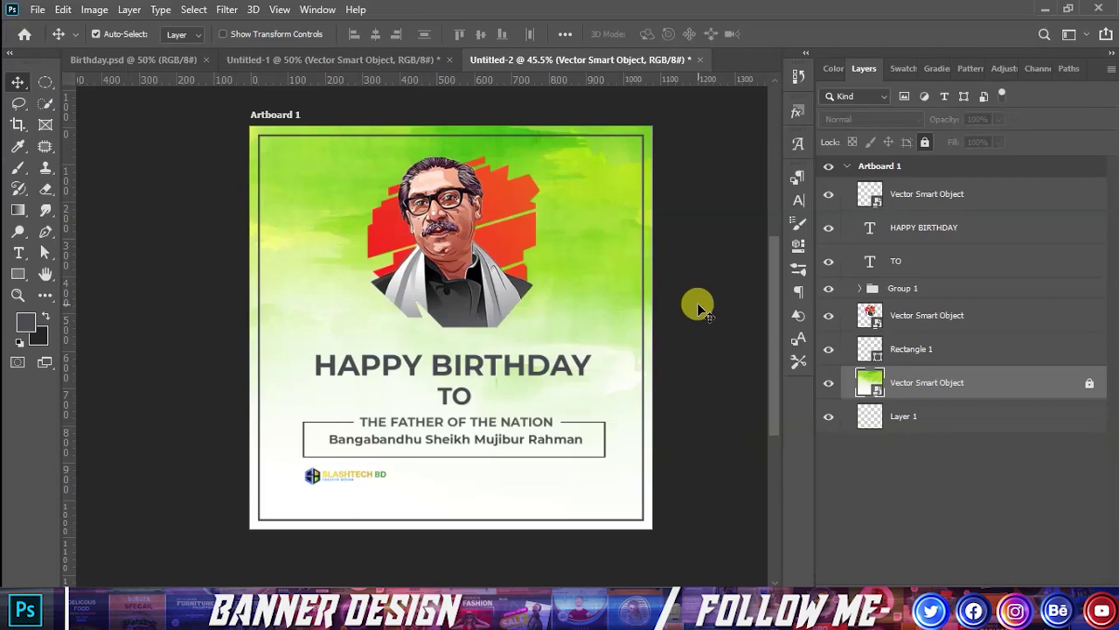
click(694, 305)
Move the logo to the poster's bottom-left corner and begin scaling it up
drag(370, 478, 339, 506)
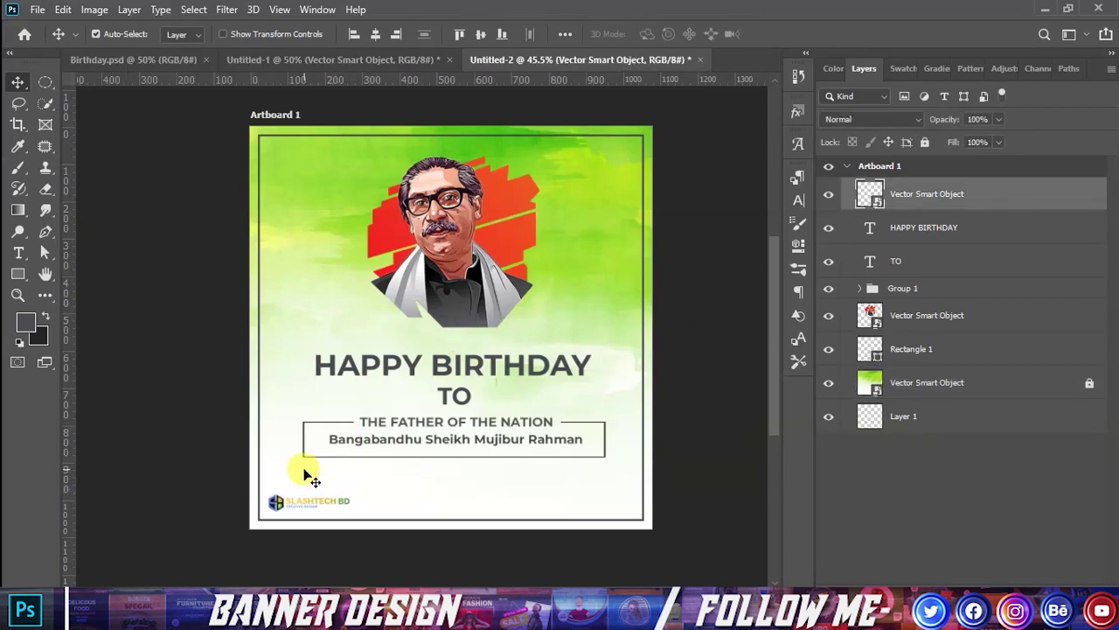
key(ctrl+t)
scroll(285, 534, up, 3)
drag(393, 481, 442, 476)
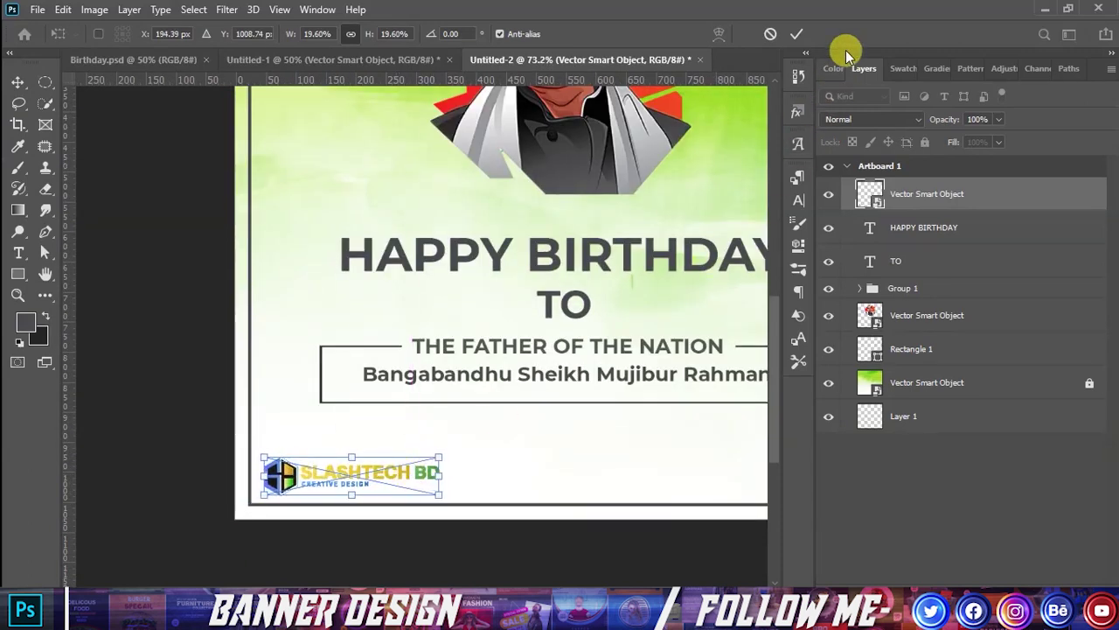
Commit the logo at about 19.6% scale and scroll to review the finished poster
click(796, 33)
scroll(193, 406, down, 3)
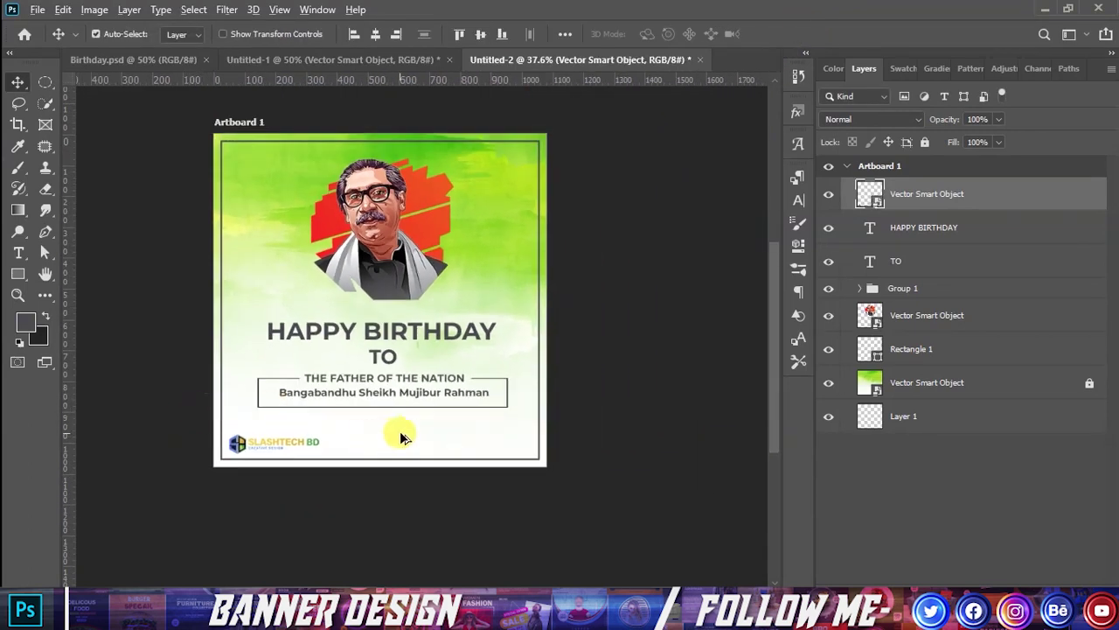
scroll(394, 442, down, 1)
scroll(472, 441, up, 1)
scroll(459, 315, up, 2)
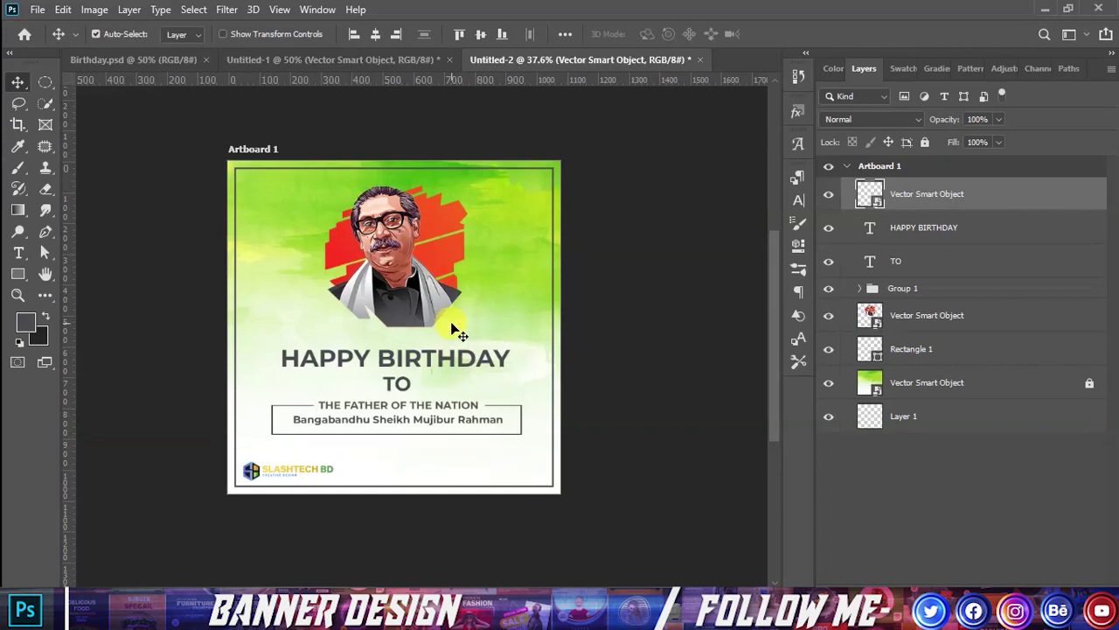